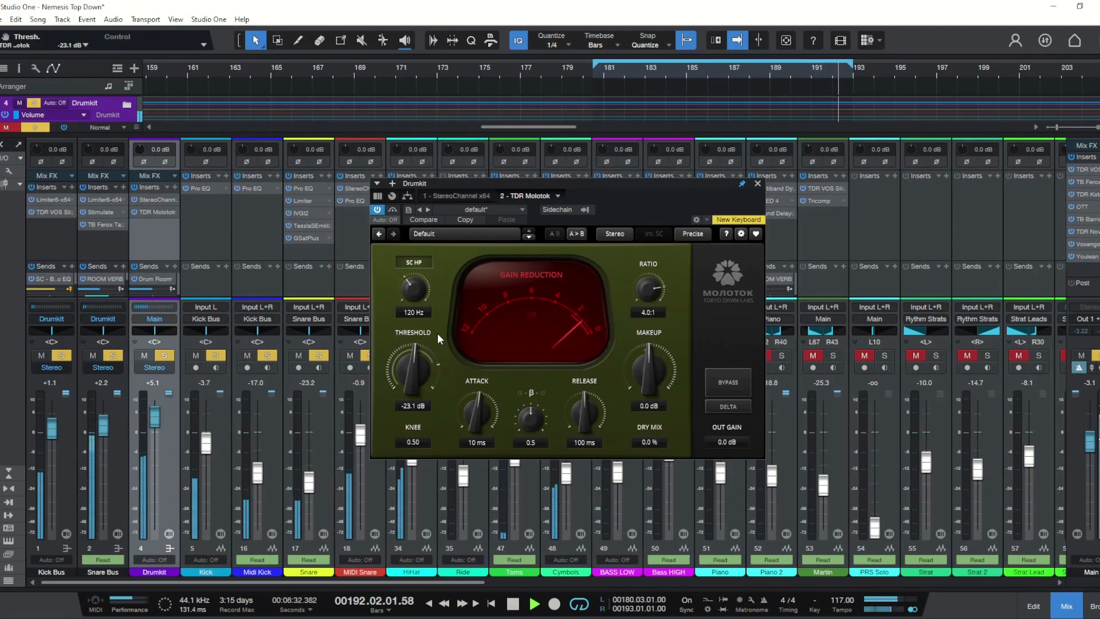
- Check the main output's levels in the Youlean Loudness Meter, and close the meter
left_click(1089, 256)
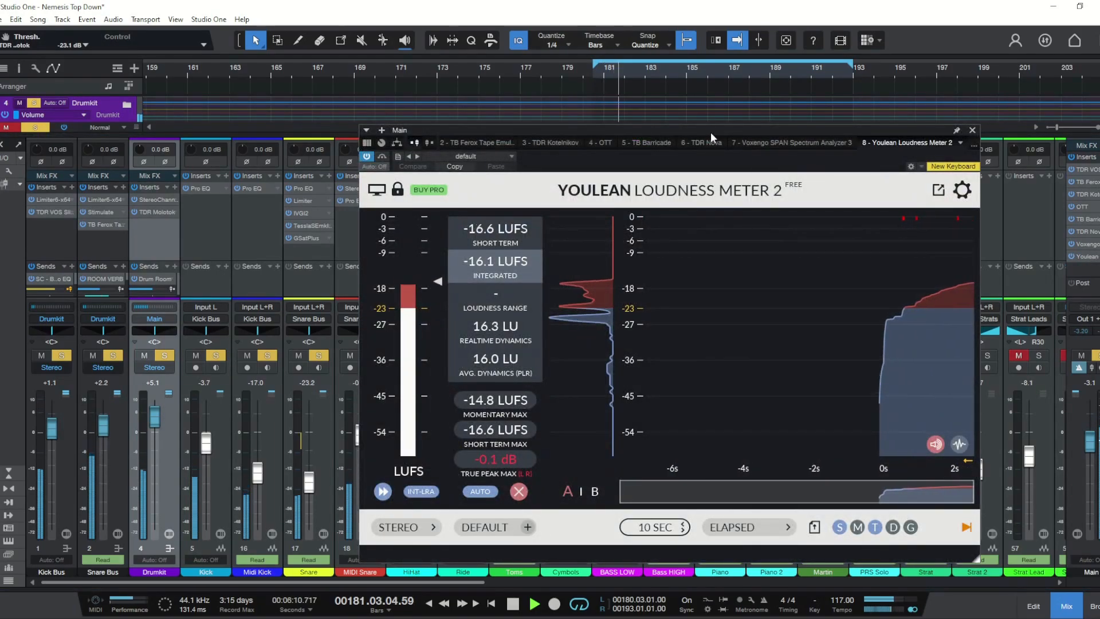
left_click_drag(711, 133, 656, 108)
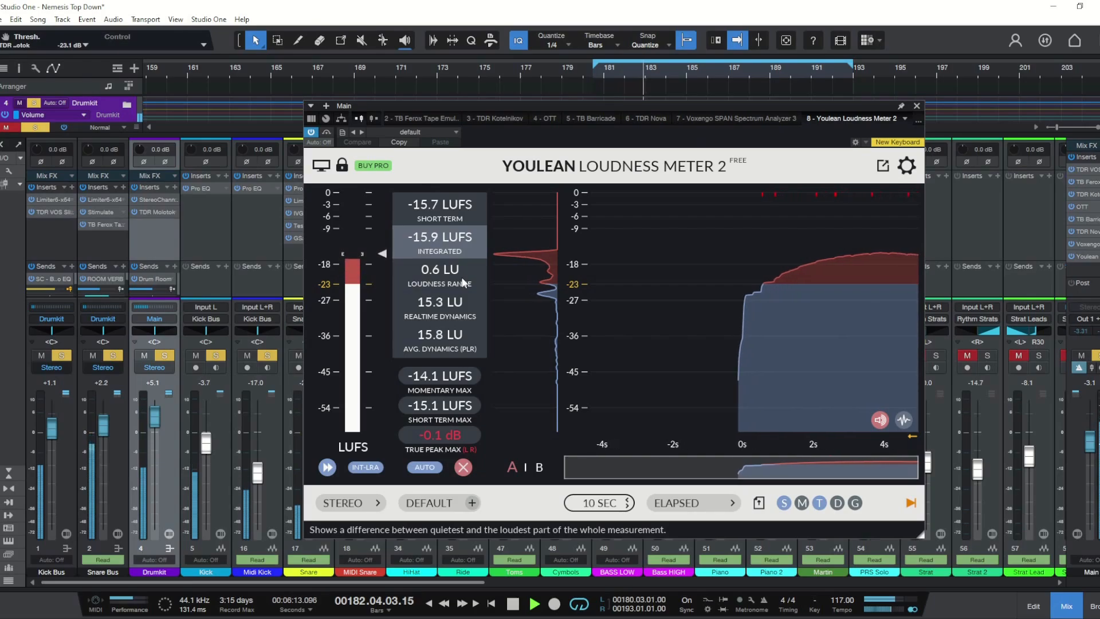
left_click(917, 106)
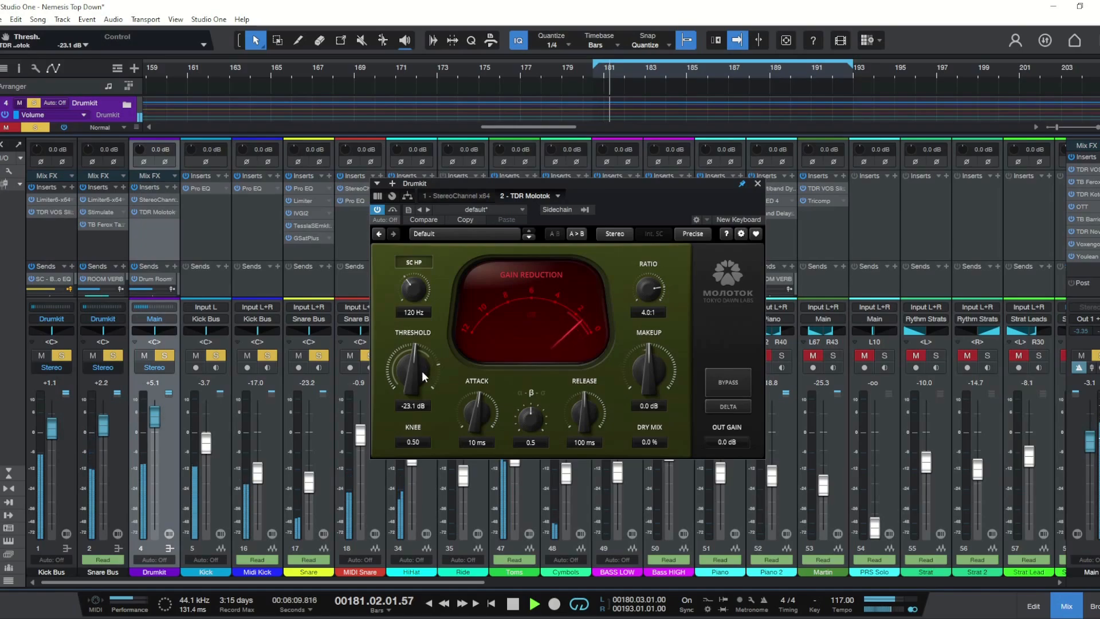
- Set the Drumkit bus's TDR Molotok compressor to threshold -21.0 dB, ratio 6.0:1 and attack 0.40 ms
left_click_drag(412, 370, 412, 361)
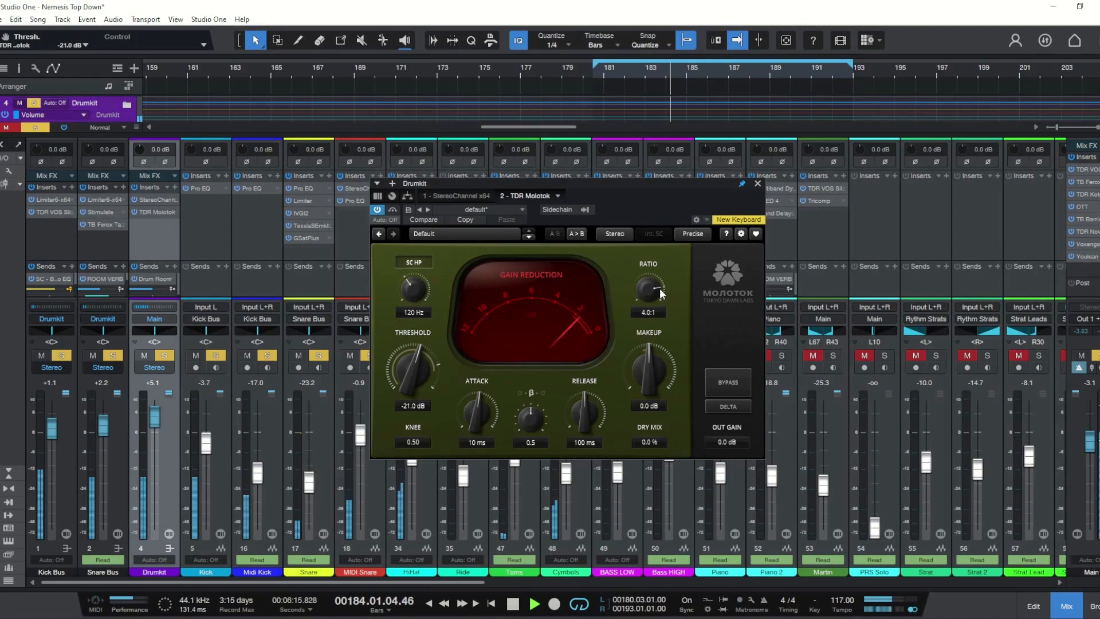
left_click_drag(651, 294, 650, 283)
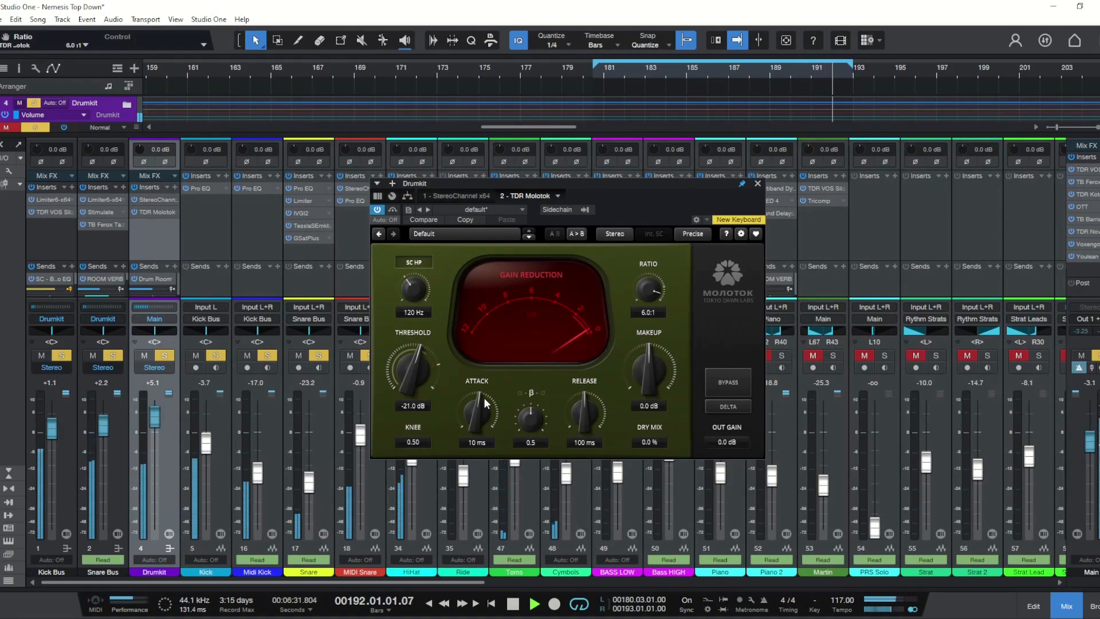
left_click_drag(486, 398, 480, 432)
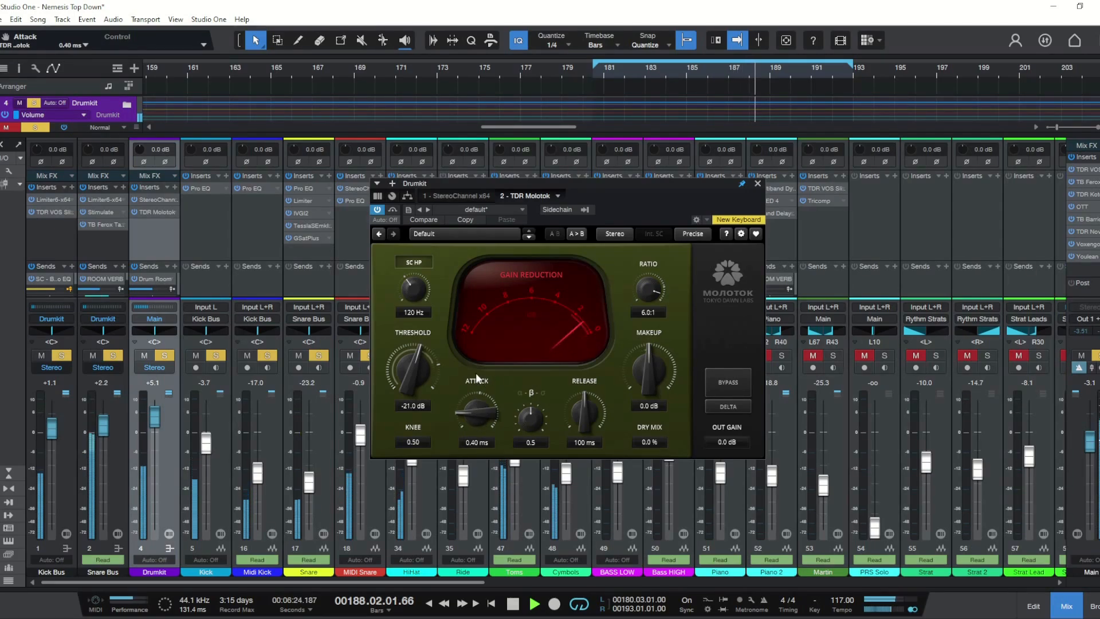
- Clear the solos on the drum buses and channels so the full mix plays
left_click(61, 356)
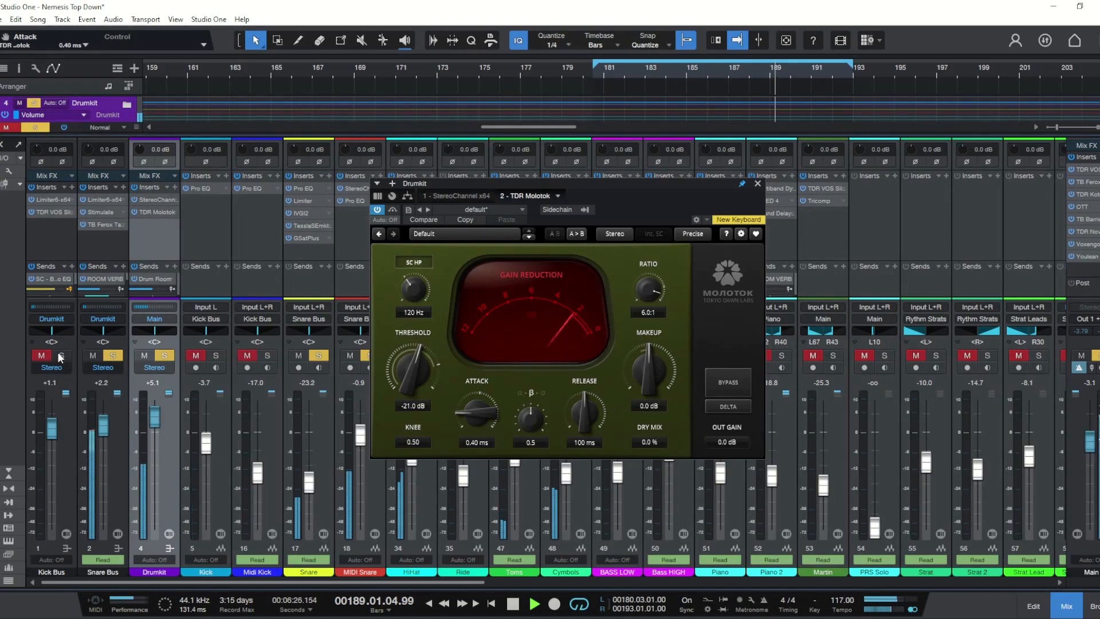
left_click(61, 356)
left_click(166, 356)
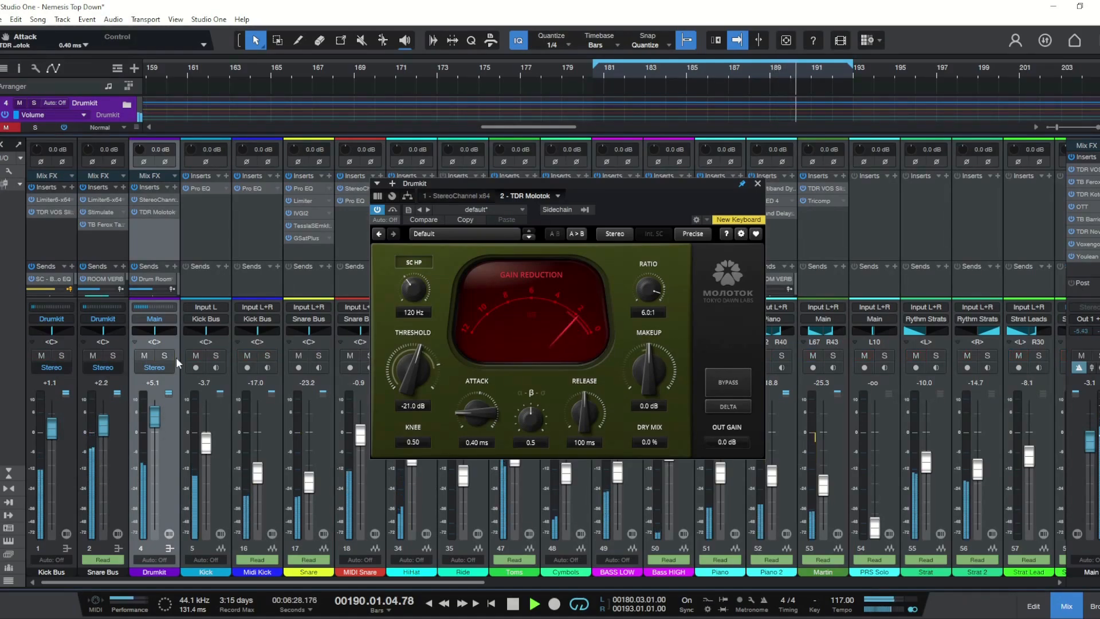
- Set the Drumkit compressor's attack to 6.6 ms and makeup gain to 2.0 dB, and compare the sound with bypass
left_click_drag(482, 415, 483, 399)
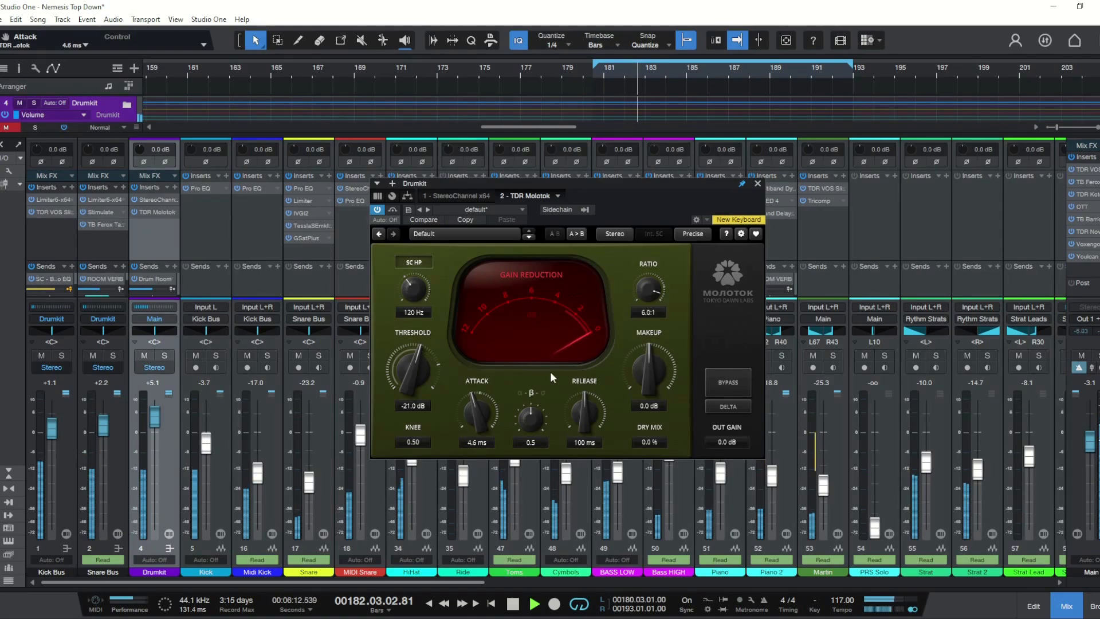
left_click_drag(650, 370, 650, 364)
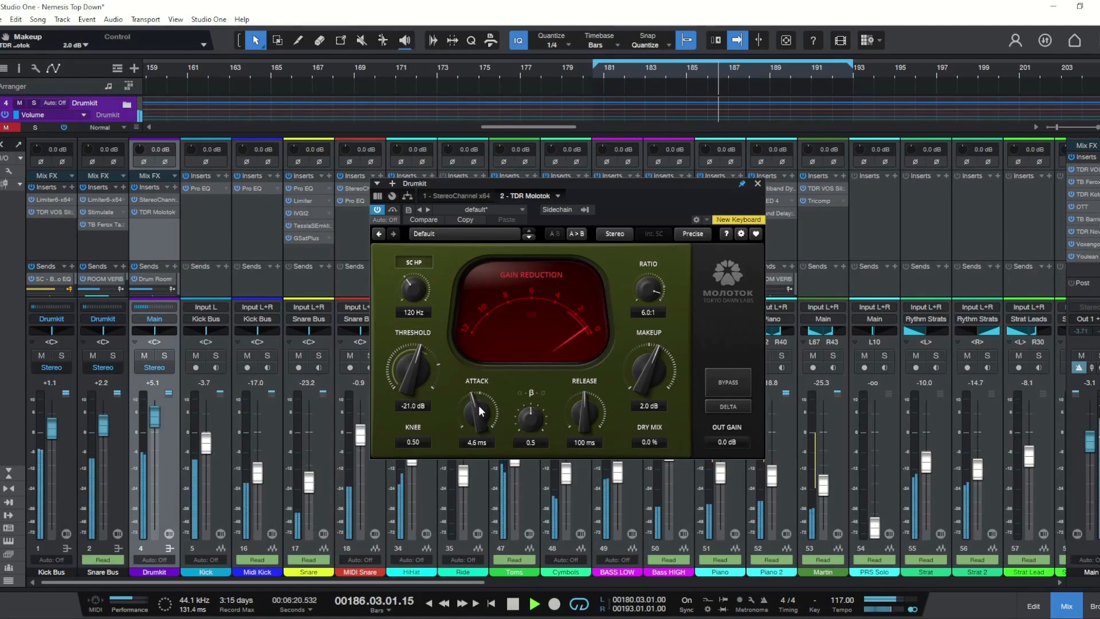
left_click_drag(476, 420, 475, 405)
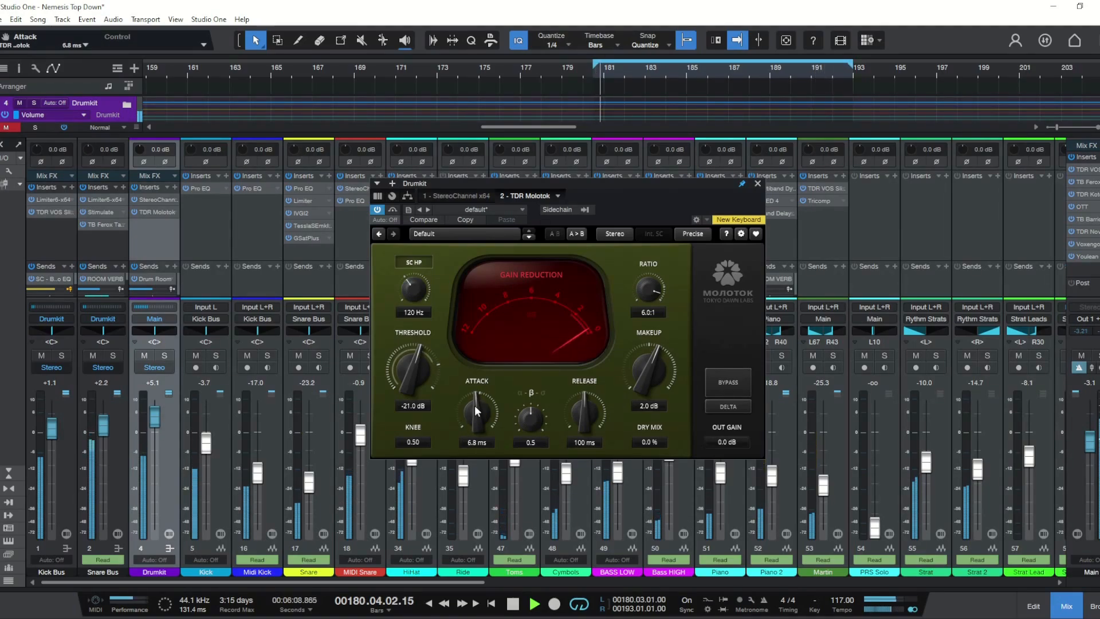
left_click_drag(474, 404, 479, 415)
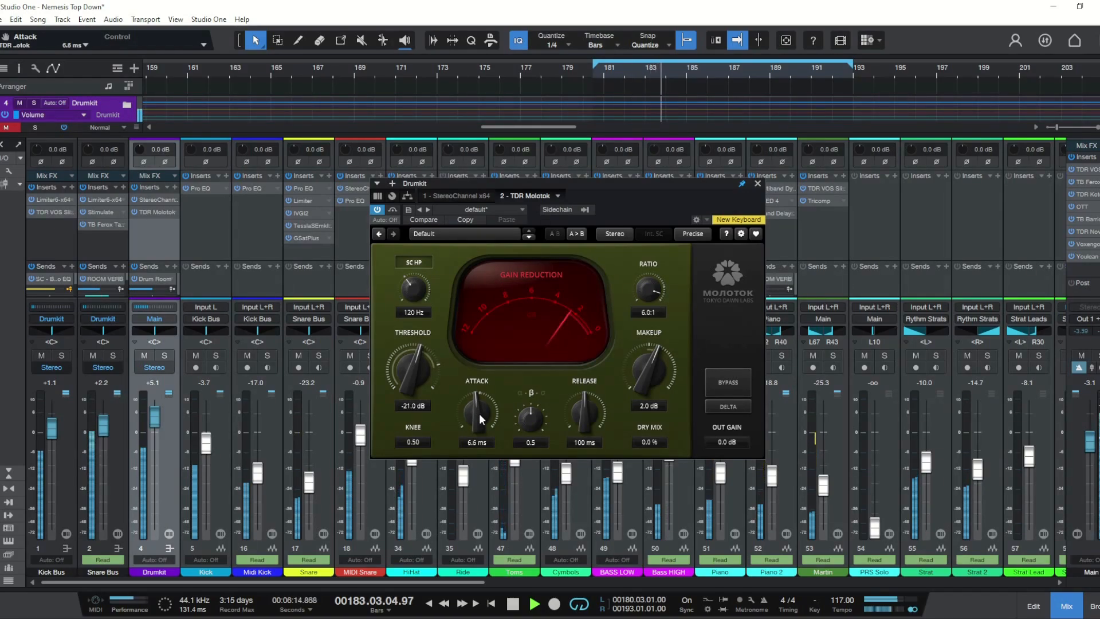
left_click(716, 383)
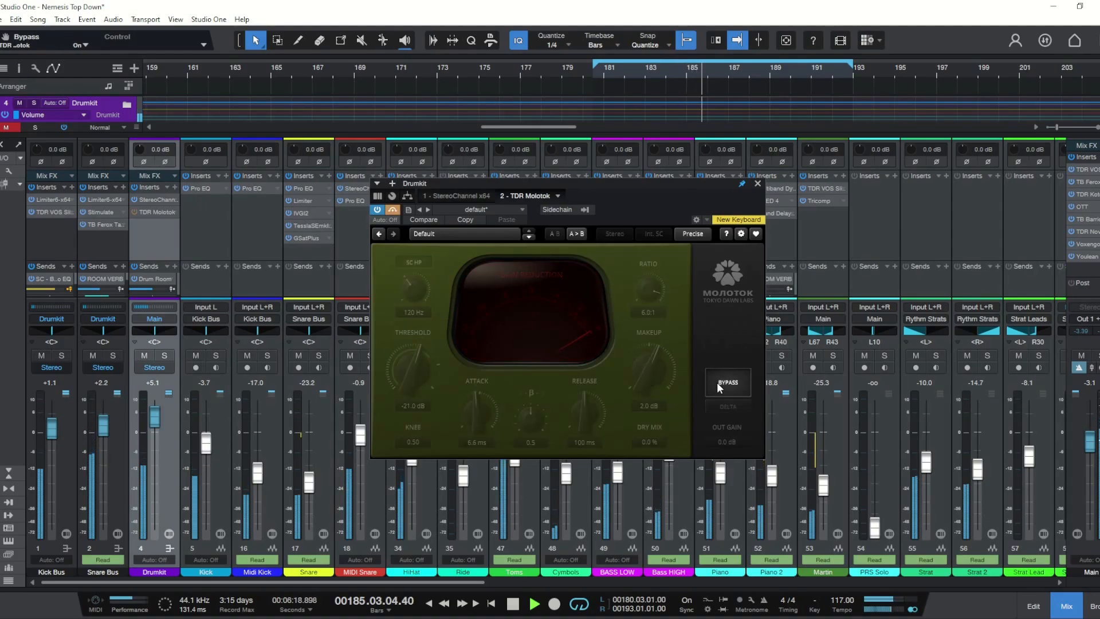
left_click(718, 383)
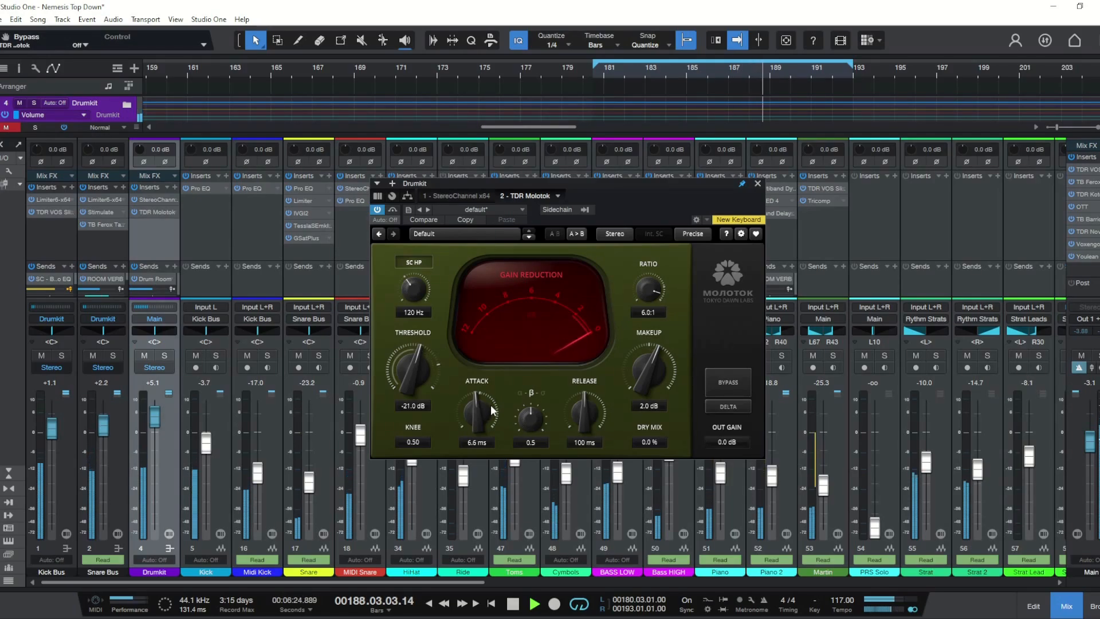
- Try short and long release times on the Drumkit compressor, ending at 269 ms
left_click_drag(583, 420, 582, 419)
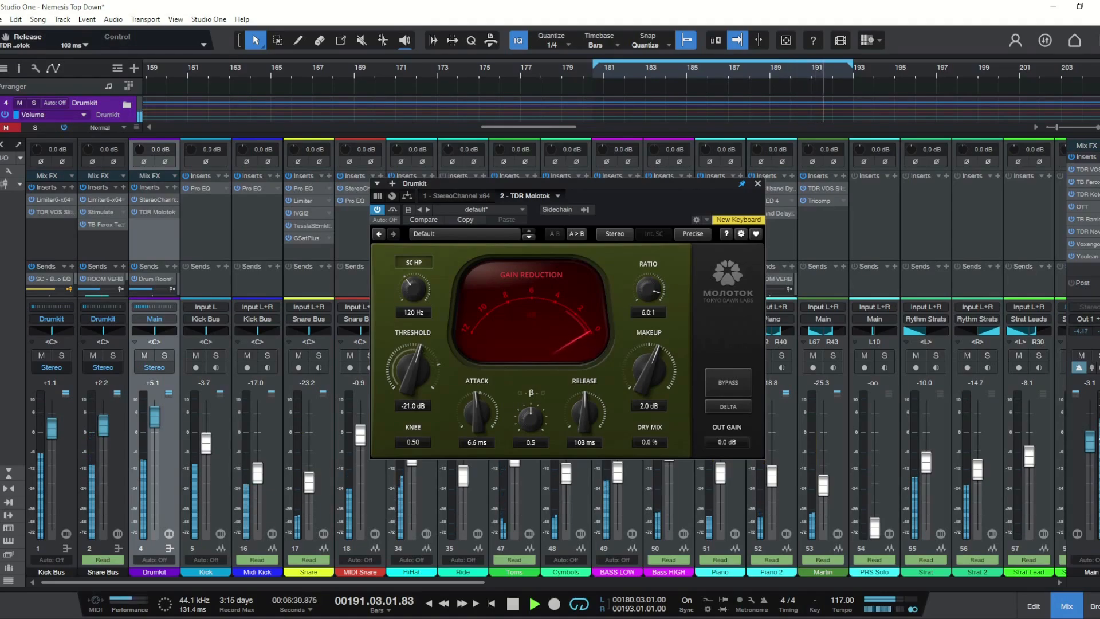
left_click_drag(585, 420, 588, 420)
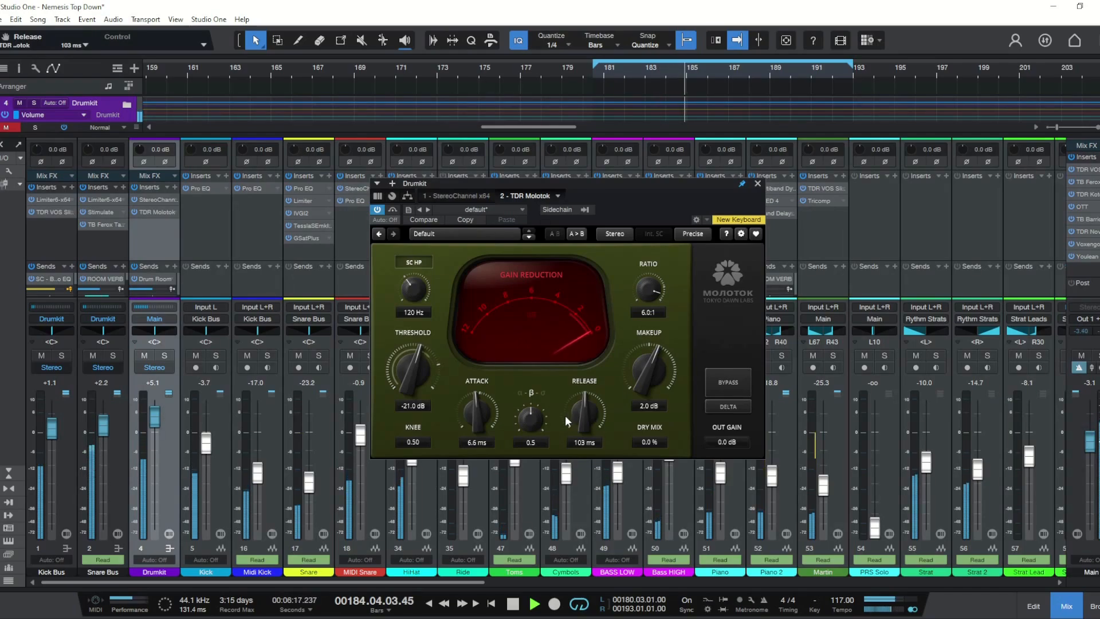
left_click_drag(586, 414, 586, 377)
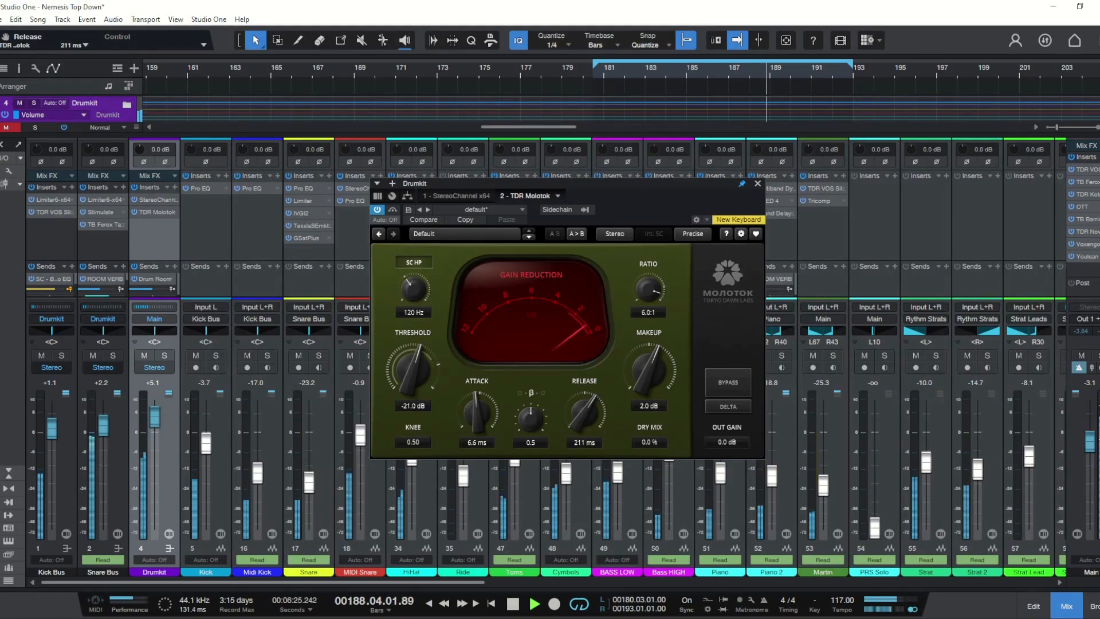
left_click_drag(585, 377, 586, 361)
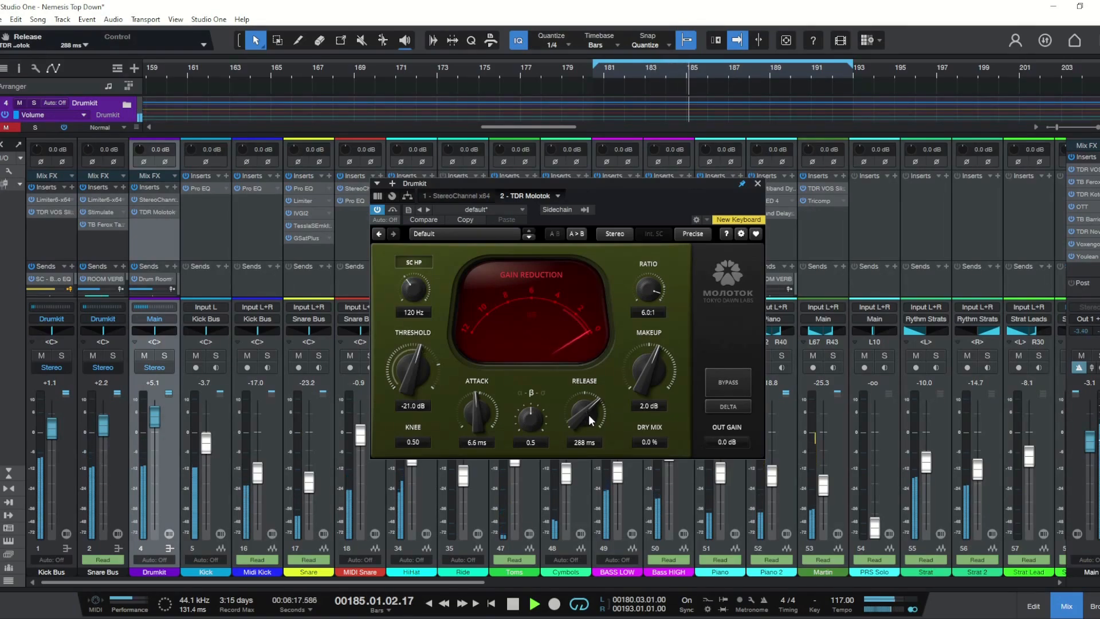
left_click_drag(586, 418, 586, 480)
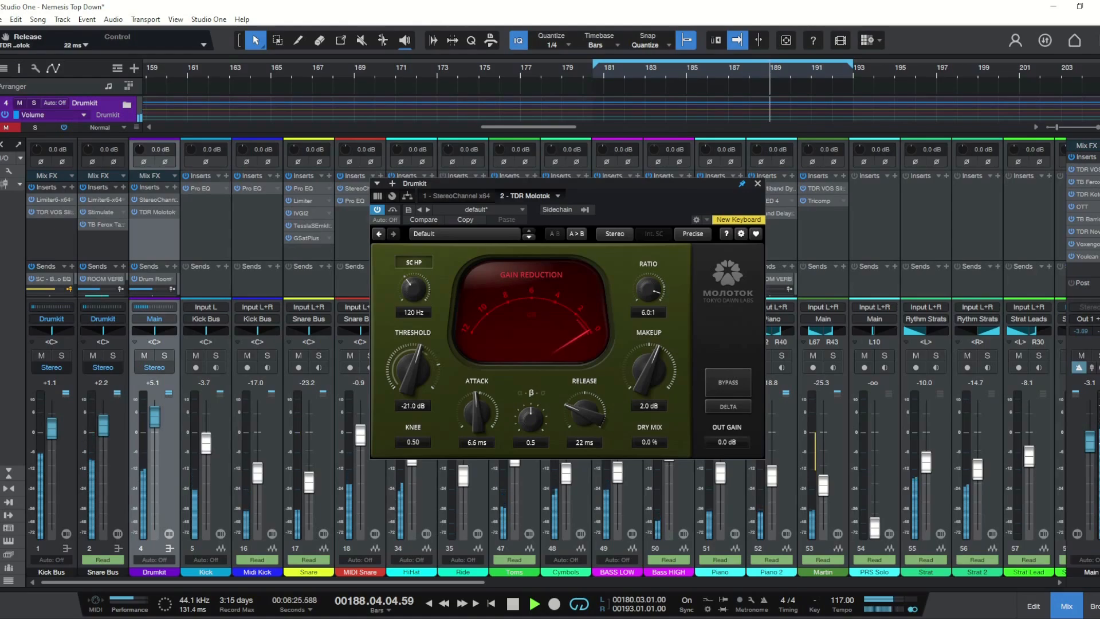
left_click_drag(584, 413, 584, 385)
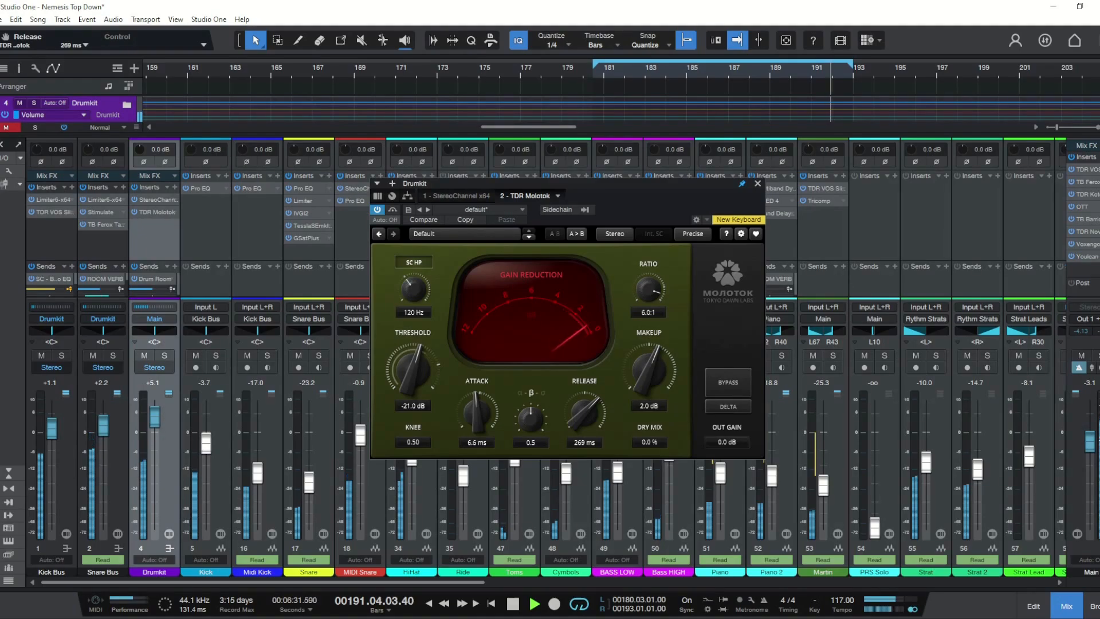
- Compare the Drumkit bus with TDR Molotok bypassed and active, twice, leaving the compressor active
left_click(731, 383)
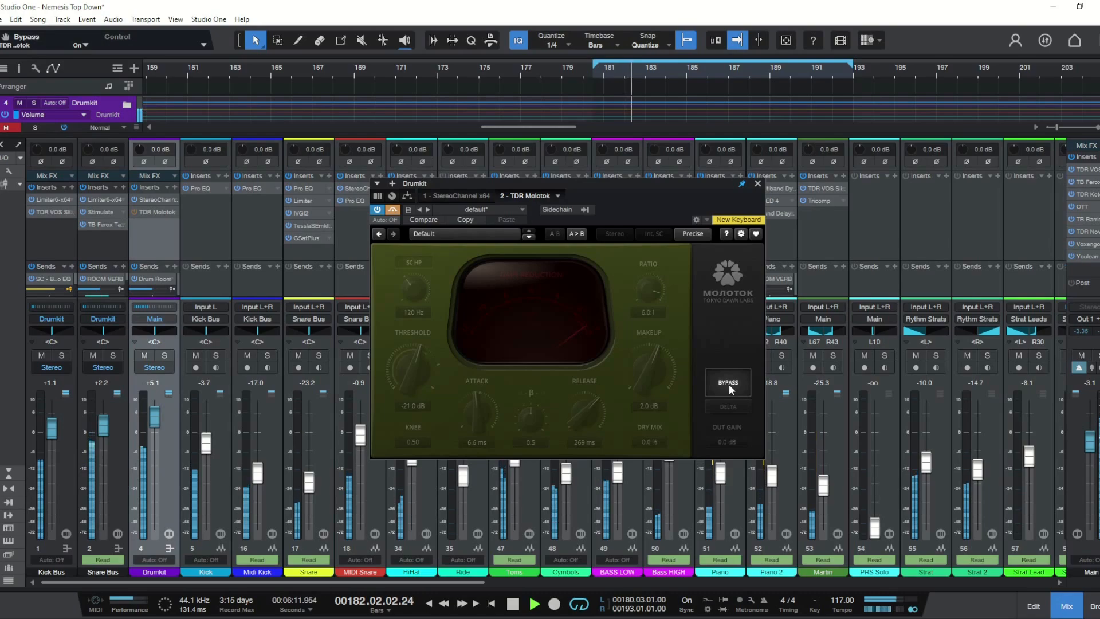
left_click(729, 384)
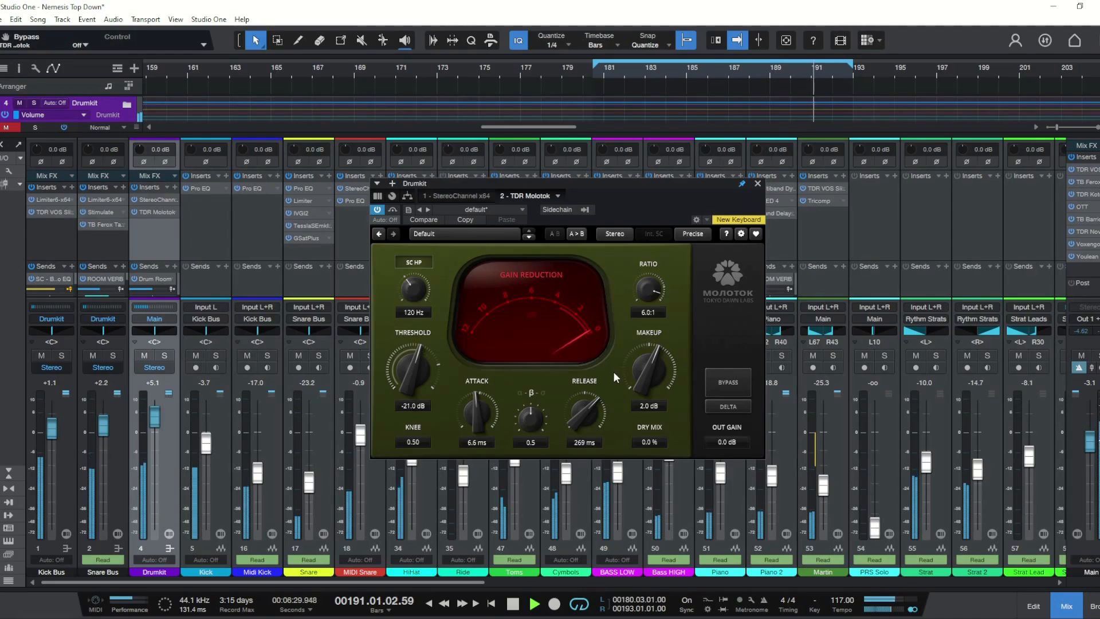
left_click(728, 380)
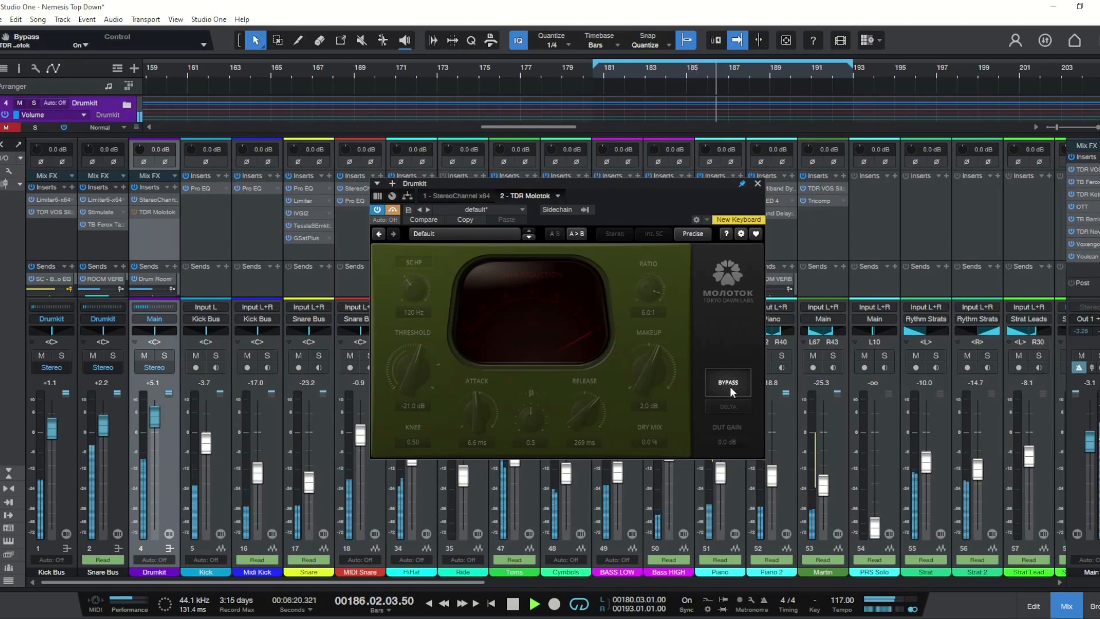
left_click(730, 387)
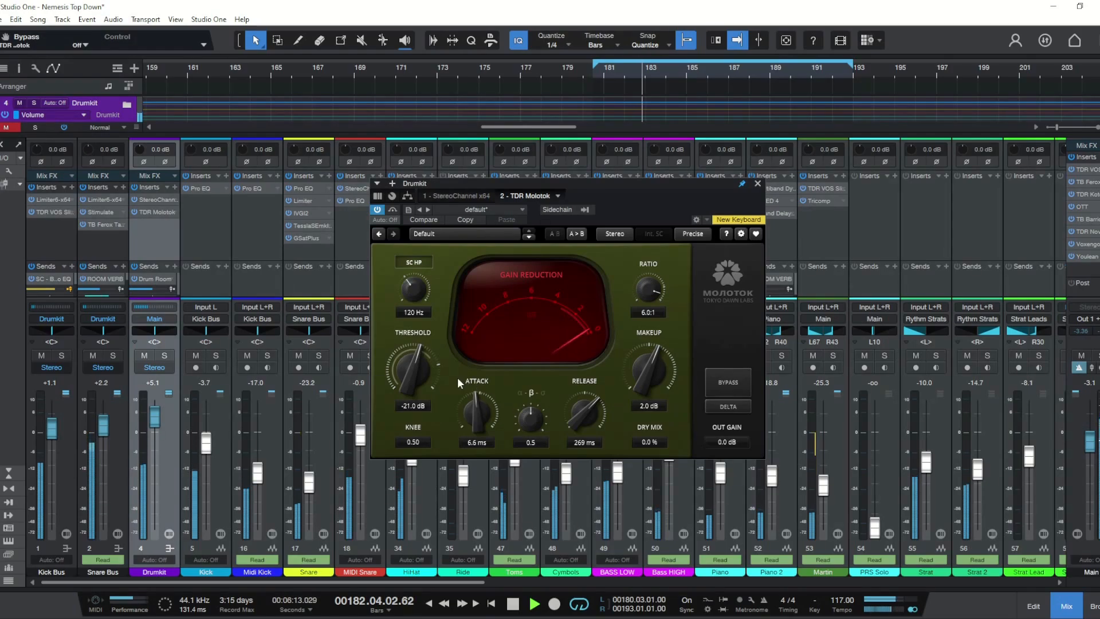
- Set the Drumkit compressor to threshold -30.4 dB, ratio 2.7:1 and attack 0.10 ms, with the release reset to its default 100 ms
left_click_drag(418, 371, 418, 421)
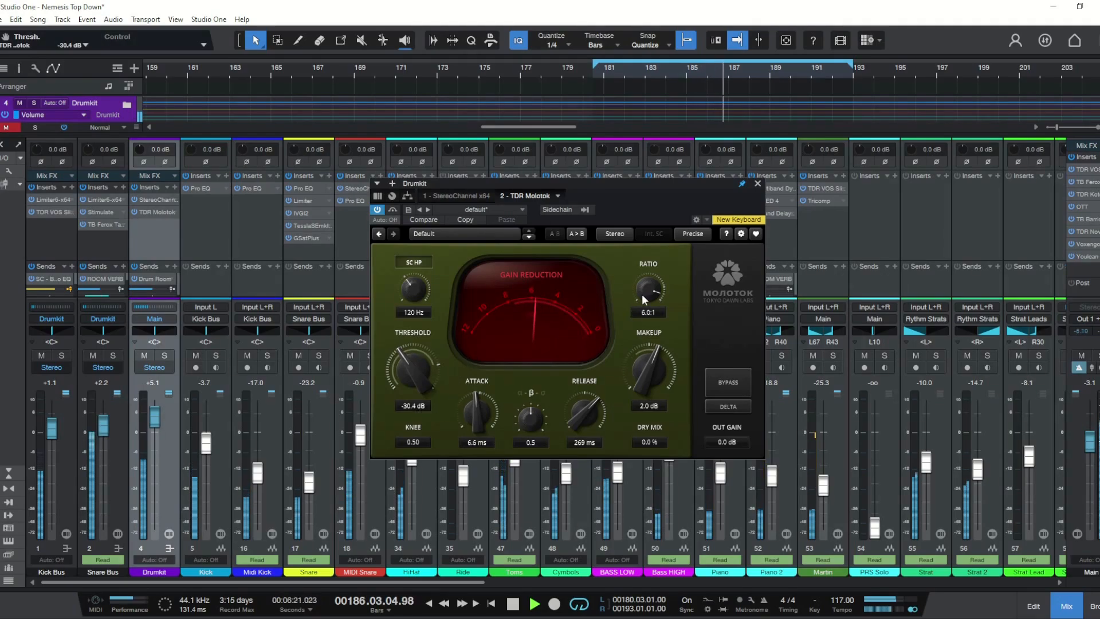
left_click_drag(646, 289, 638, 318)
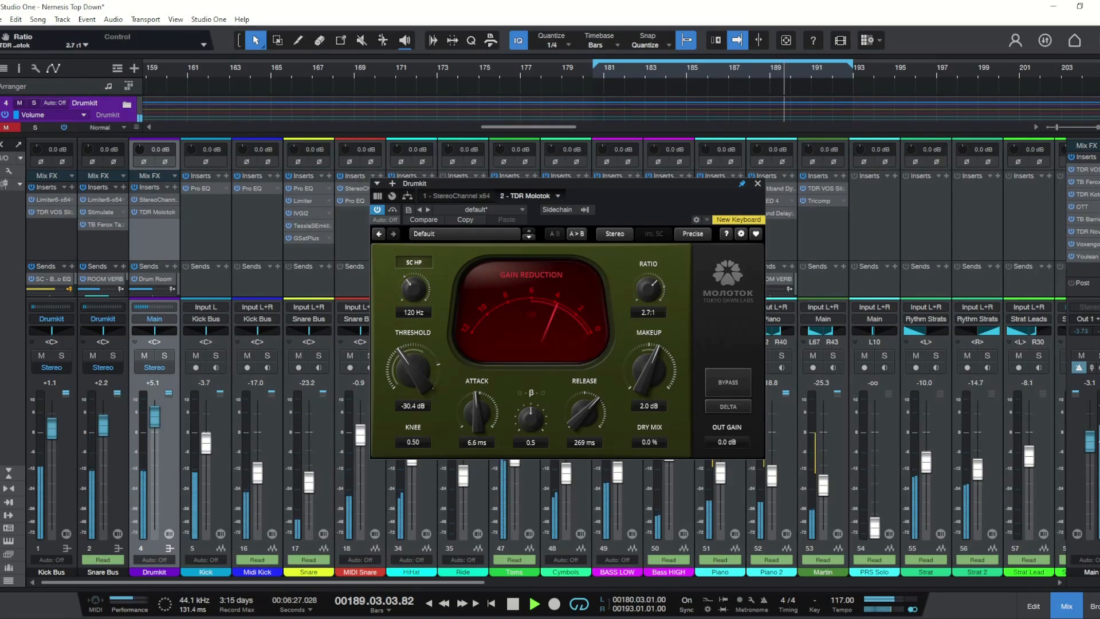
double_click(577, 415)
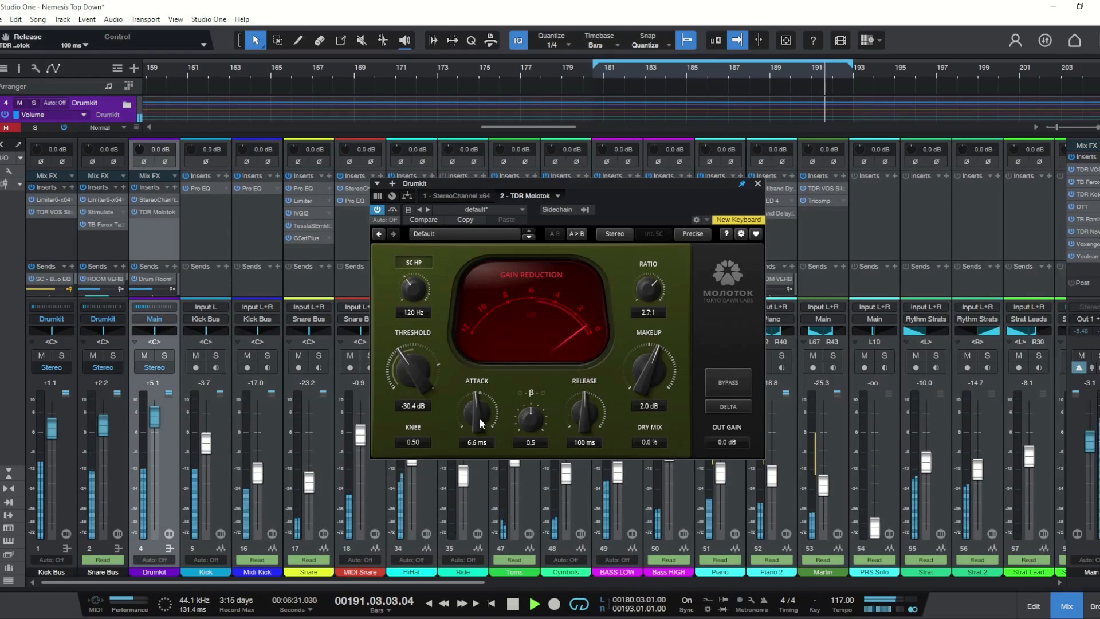
left_click_drag(473, 415, 476, 438)
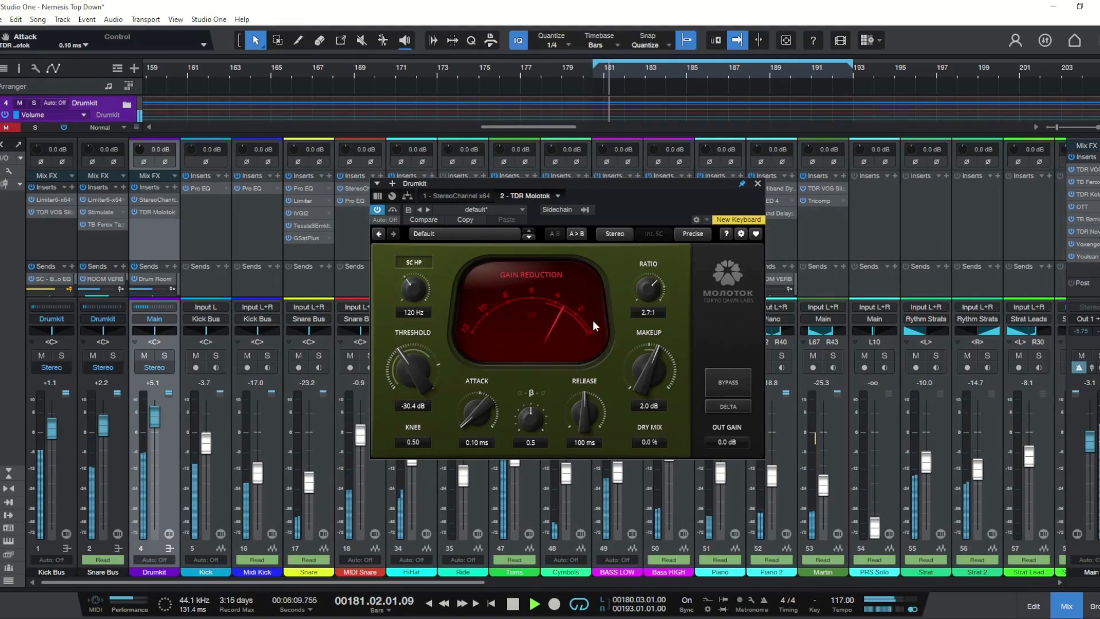
- Set the Drumkit compressor's attack to 20 ms
left_click(651, 287)
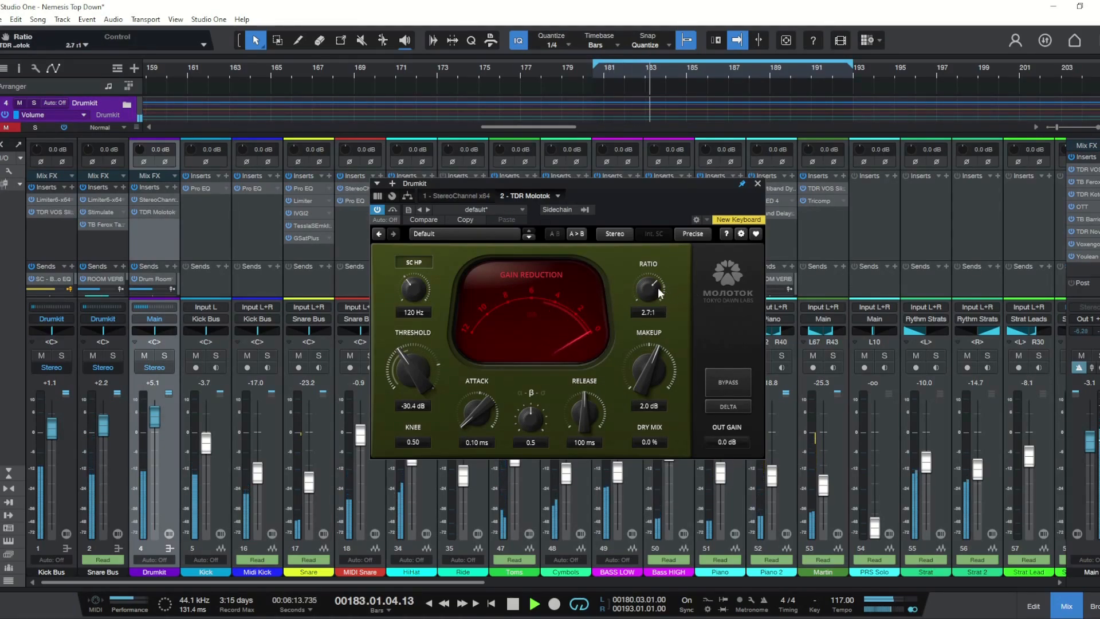
left_click(477, 414)
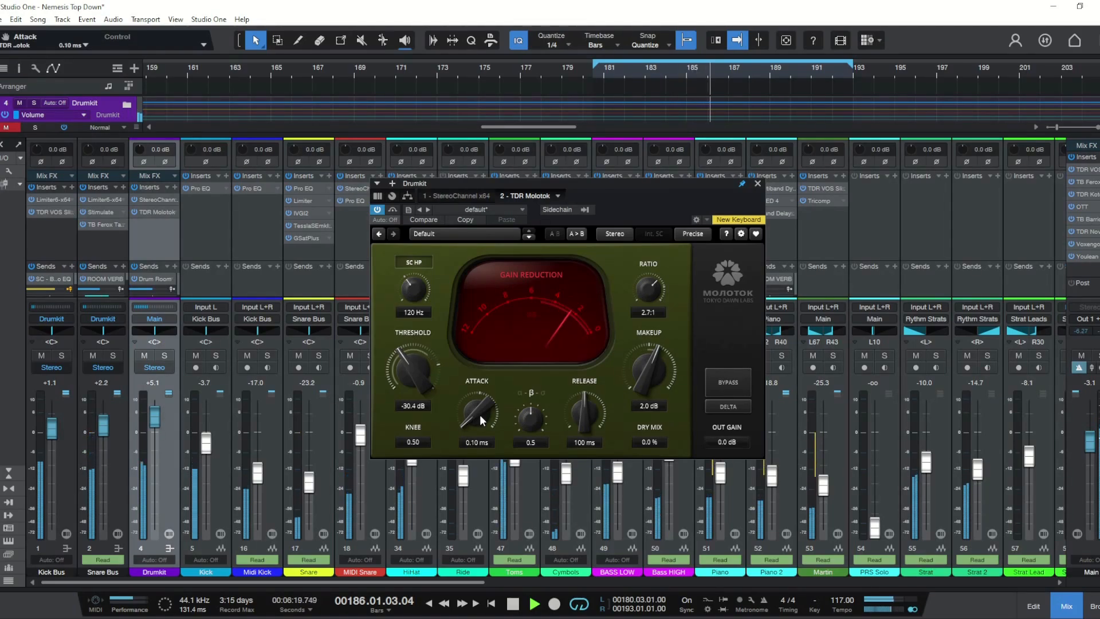
left_click_drag(480, 414, 481, 380)
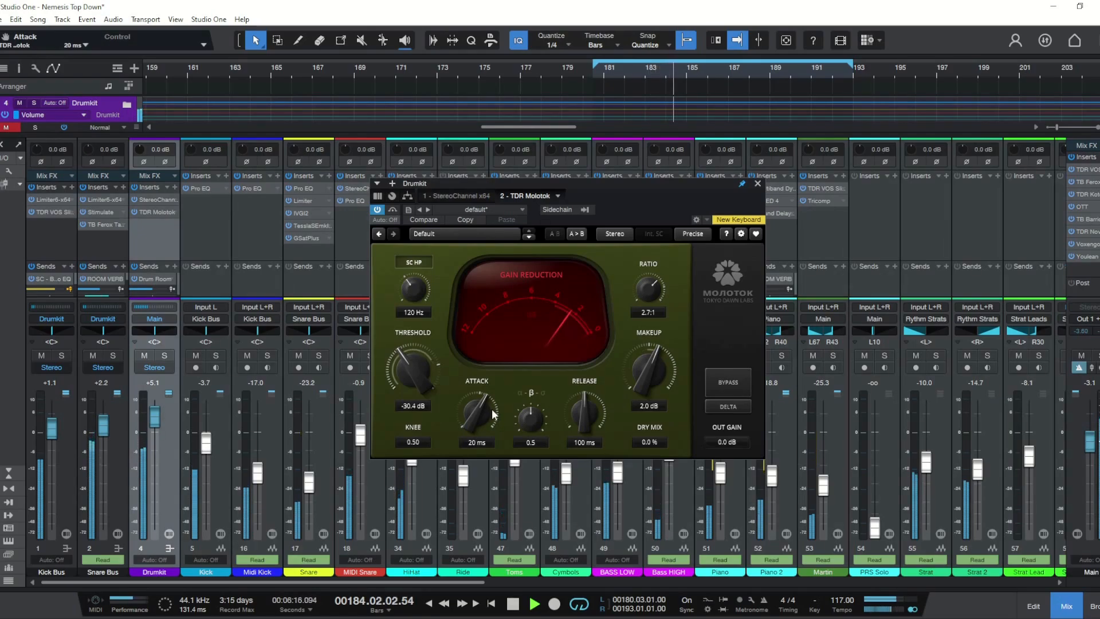
- Compare the Drumkit compression with bypass, and lengthen the compressor's release to 155 ms
left_click(722, 382)
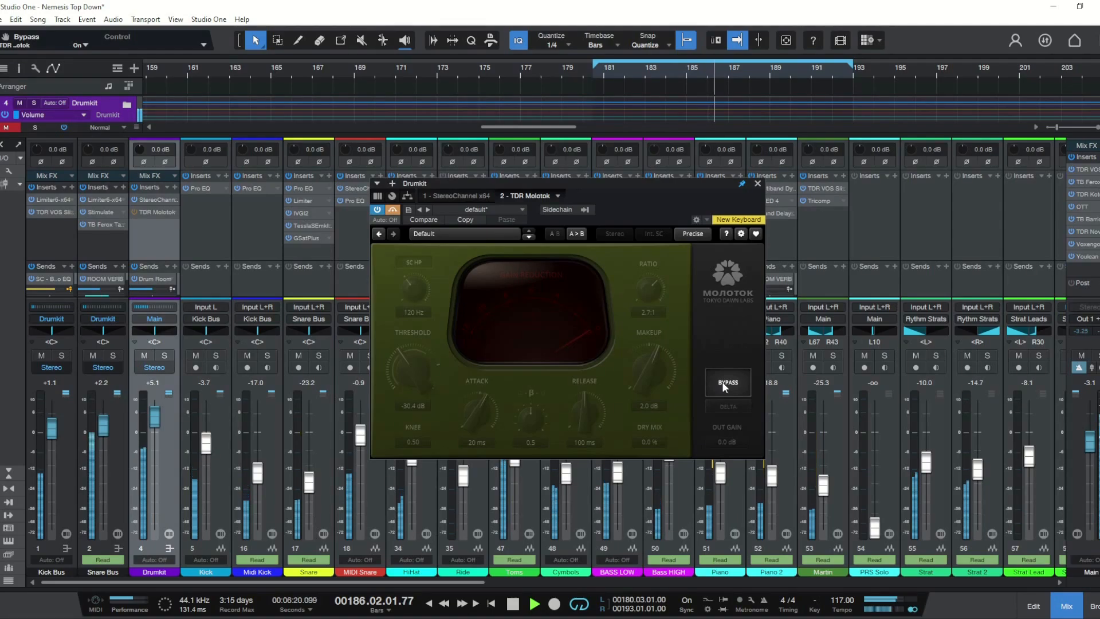
left_click(723, 382)
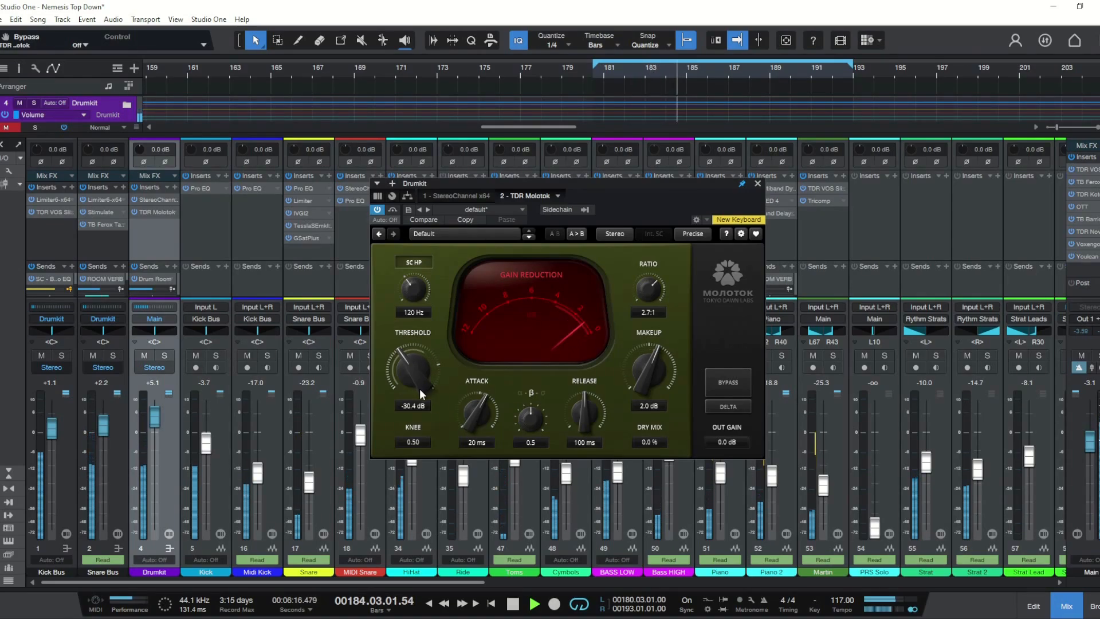
left_click_drag(579, 418, 580, 410)
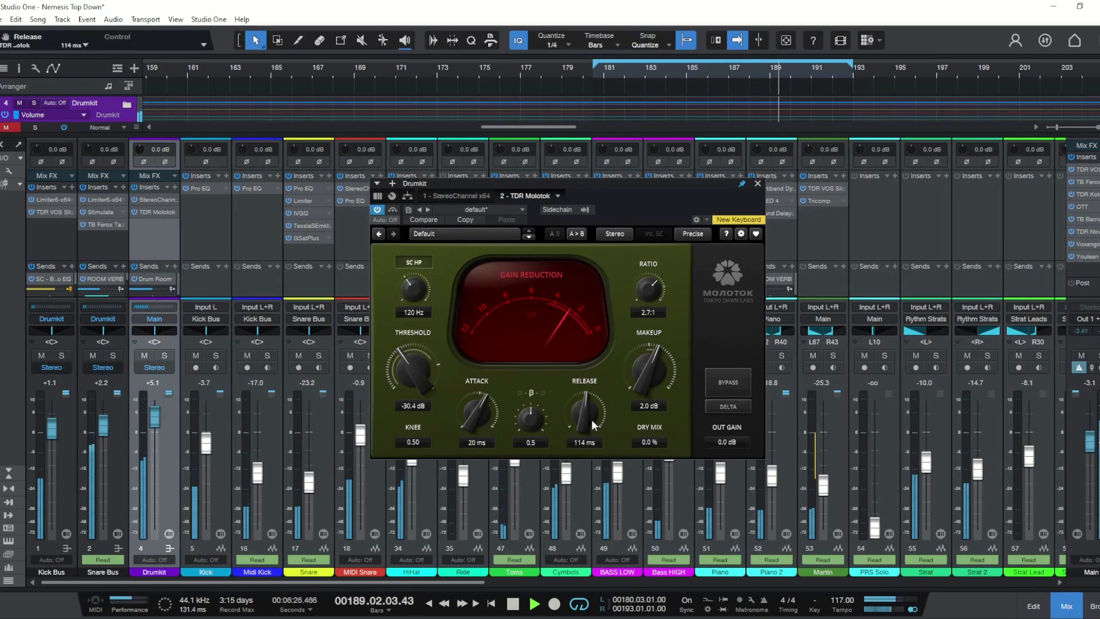
left_click_drag(587, 424, 587, 394)
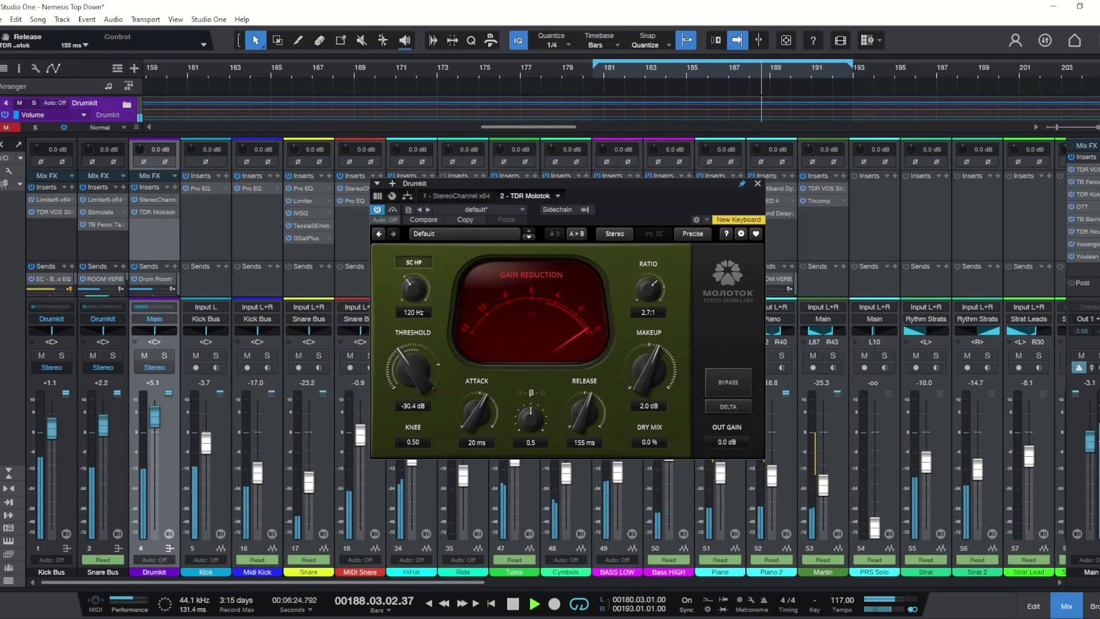
- Audition the Drumkit compressor's release at 50 ms and at the much longer 379 ms
left_click_drag(587, 393, 587, 400)
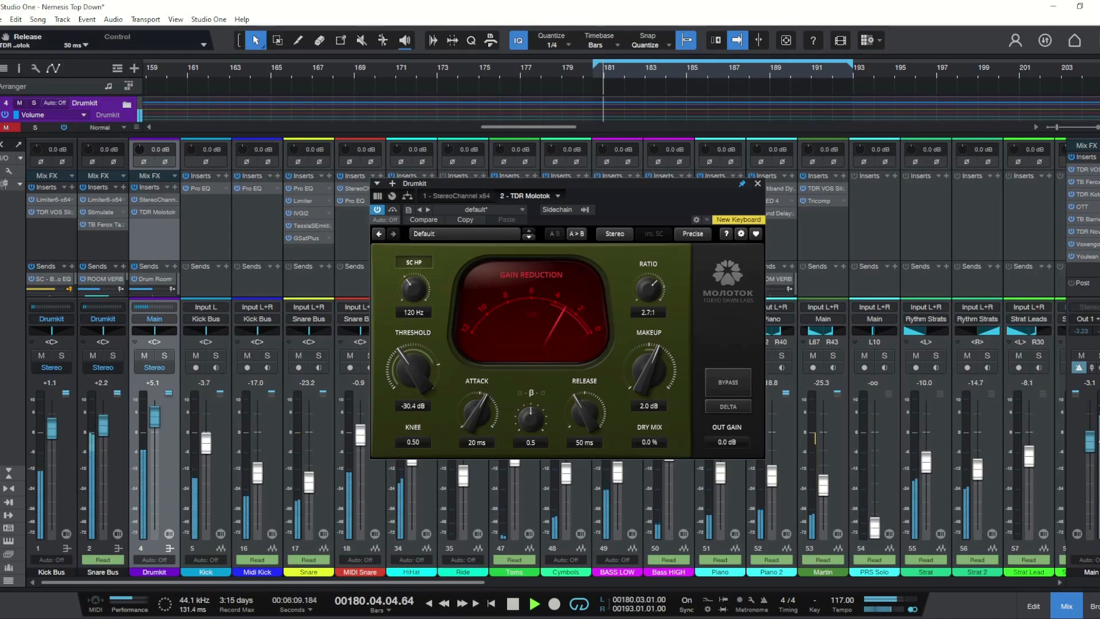
left_click_drag(586, 411, 585, 376)
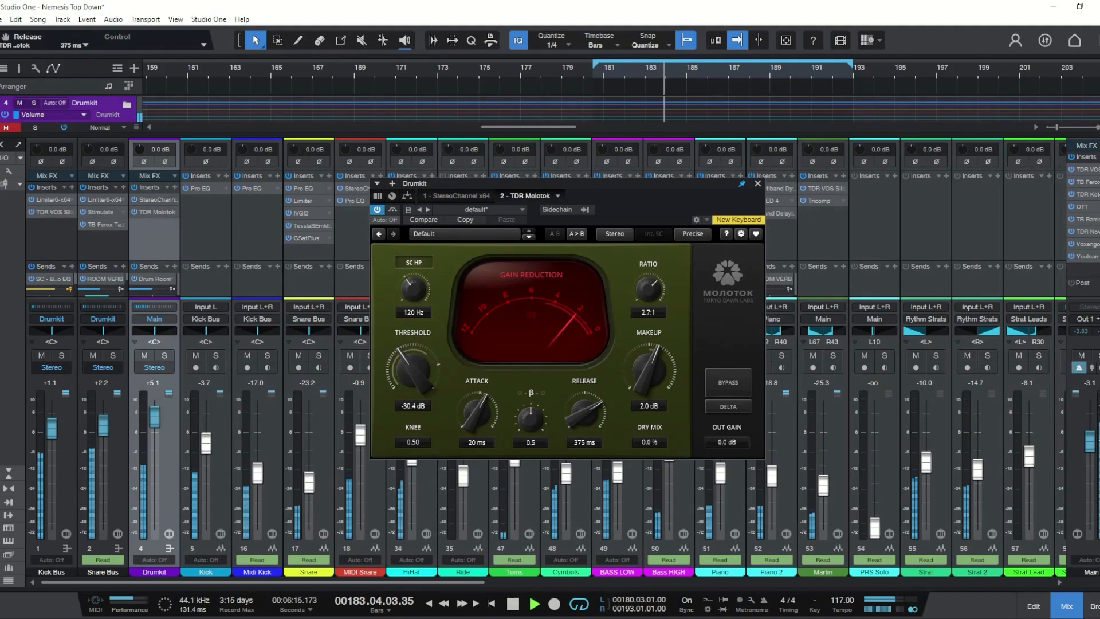
left_click_drag(585, 411, 585, 410)
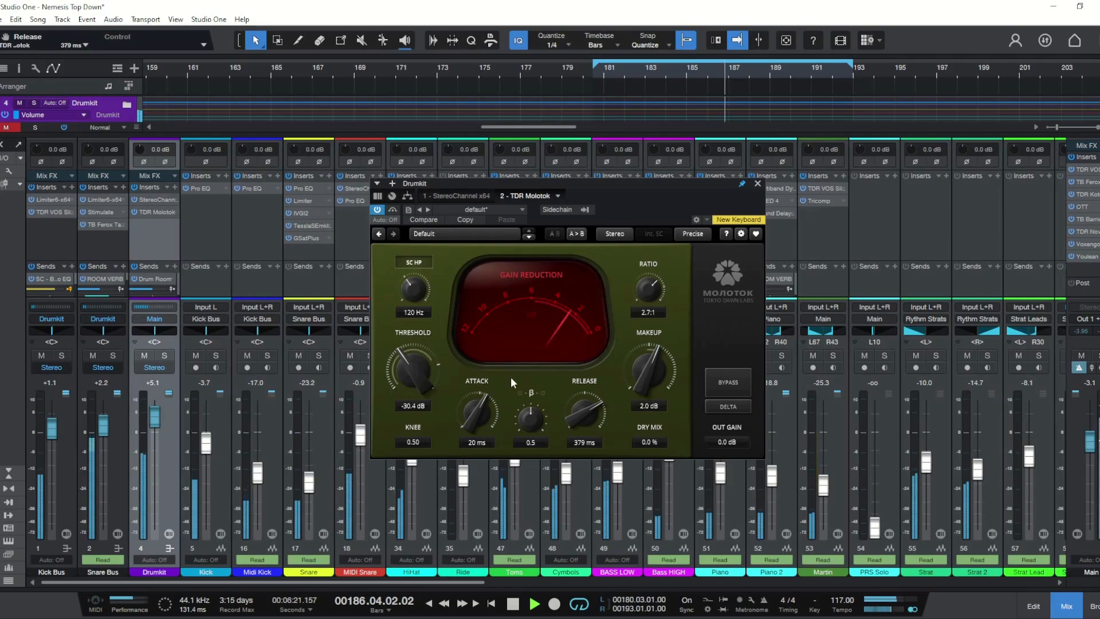
- Set the Drumkit compressor's release to 58 ms and makeup gain to 2.3 dB, and compare the result with bypass
mouse_move(569, 410)
left_mouse_down()
mouse_move(573, 453)
mouse_move(583, 421)
left_mouse_up()
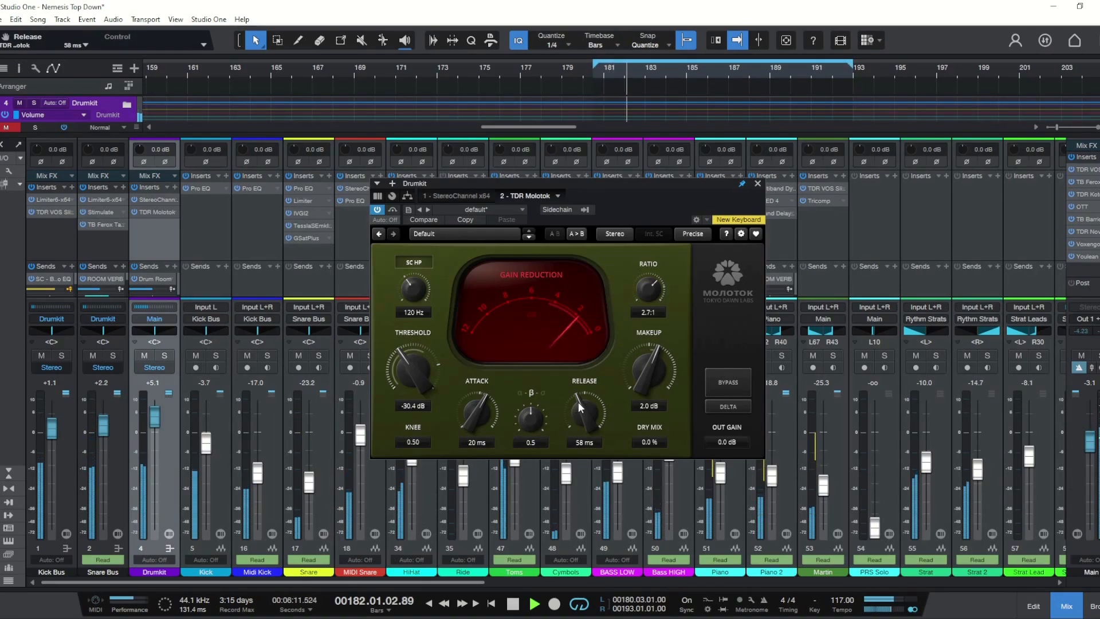
left_click_drag(636, 372, 636, 365)
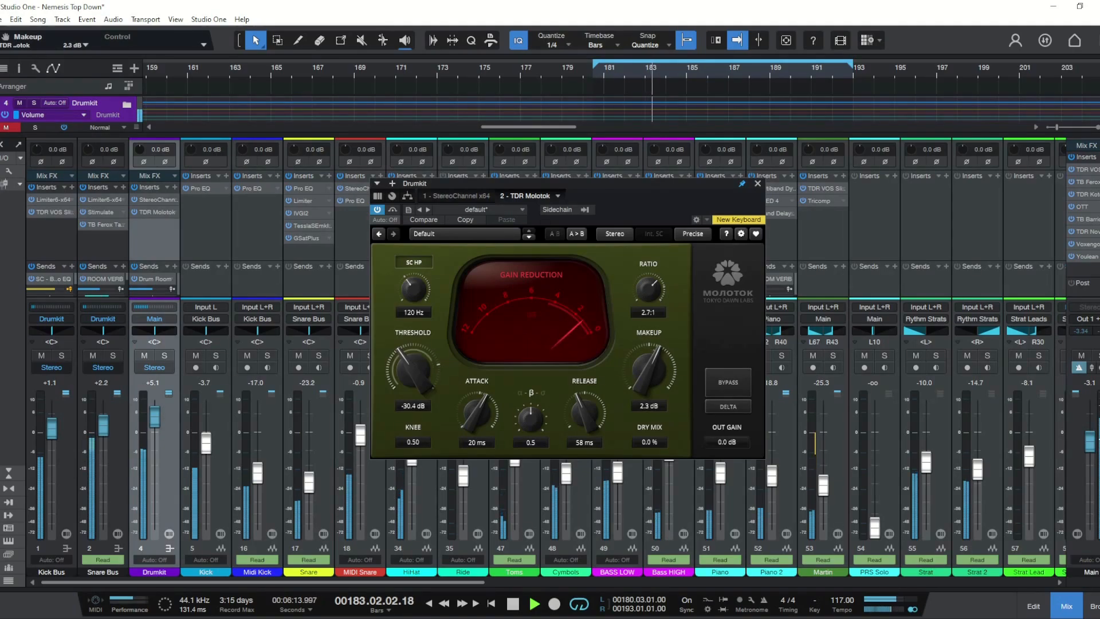
left_click(726, 386)
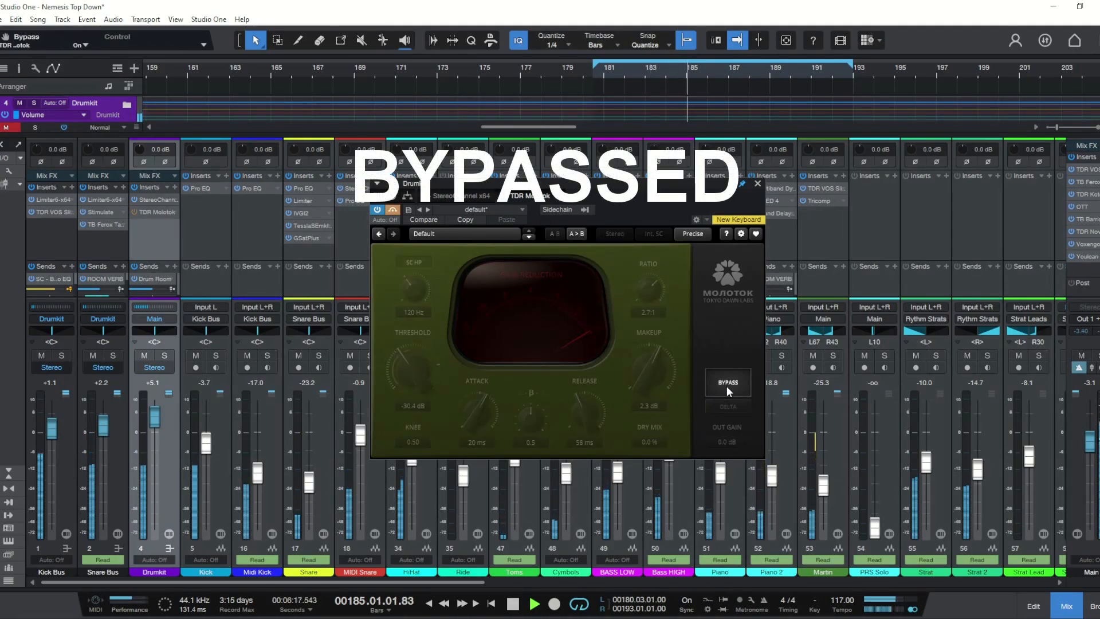
left_click(727, 387)
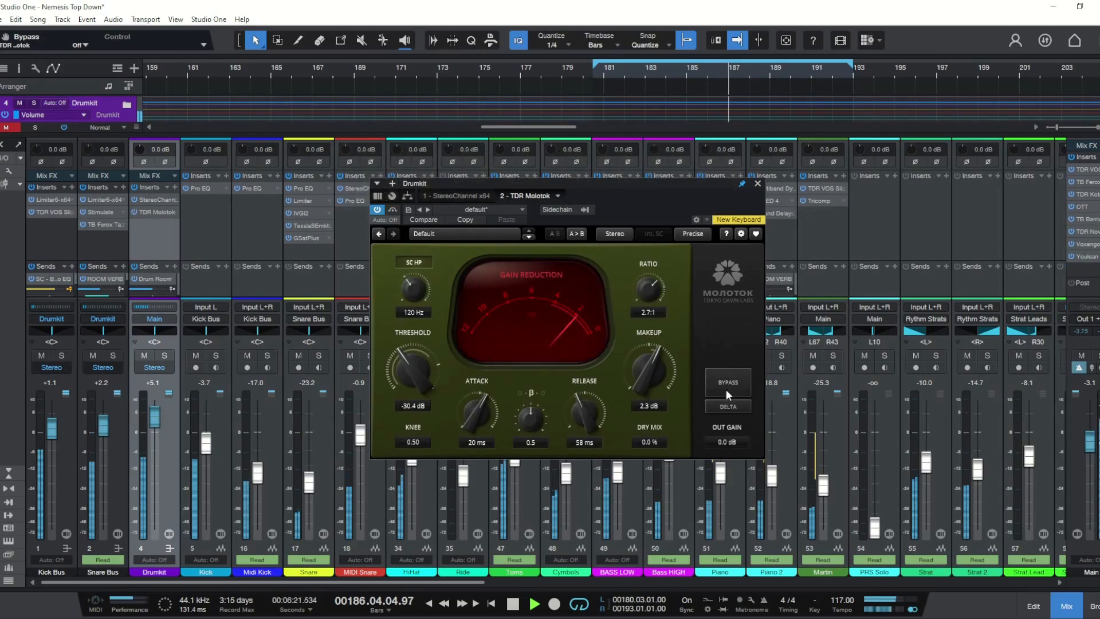
- Set the Drumkit compressor's attack to 40 ms and release to 44 ms, and compare the result with bypass
left_click(473, 418)
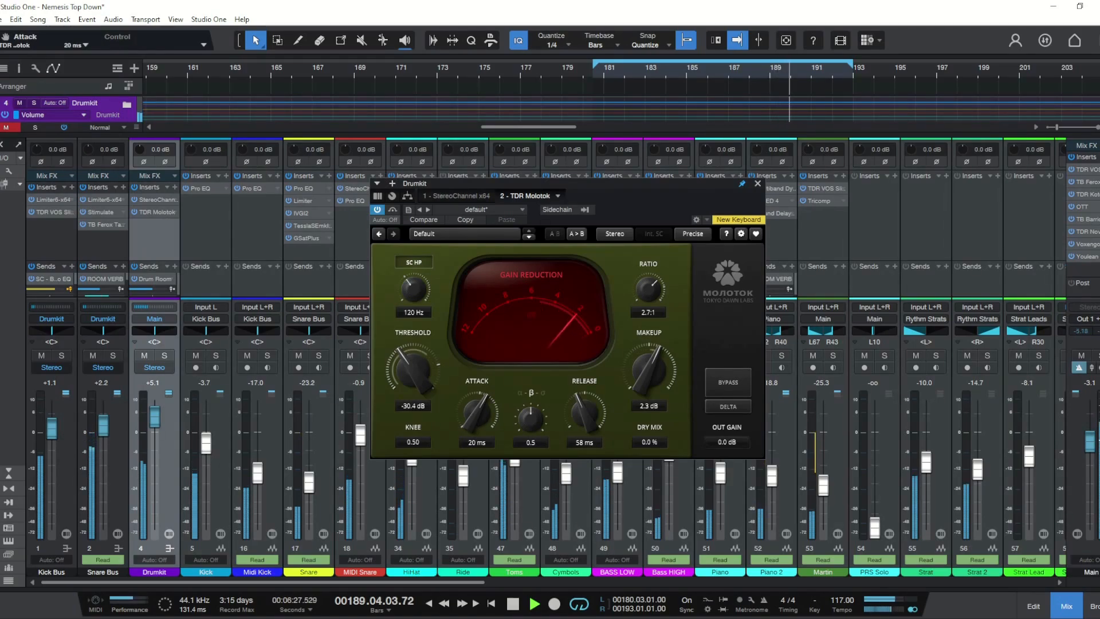
left_click_drag(472, 416, 472, 403)
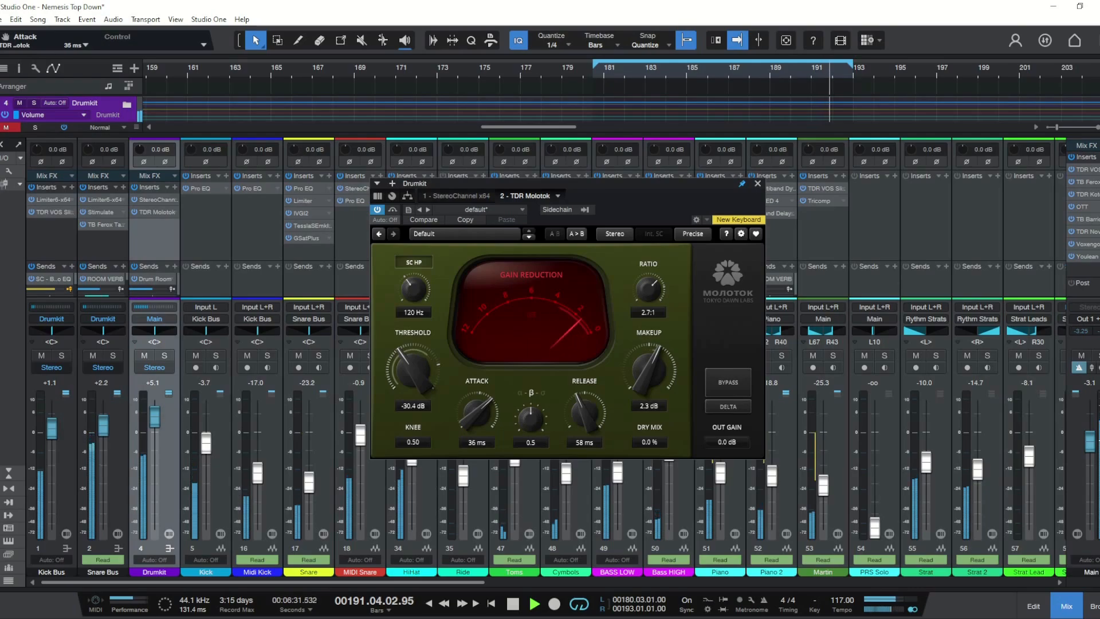
left_click_drag(472, 402, 472, 400)
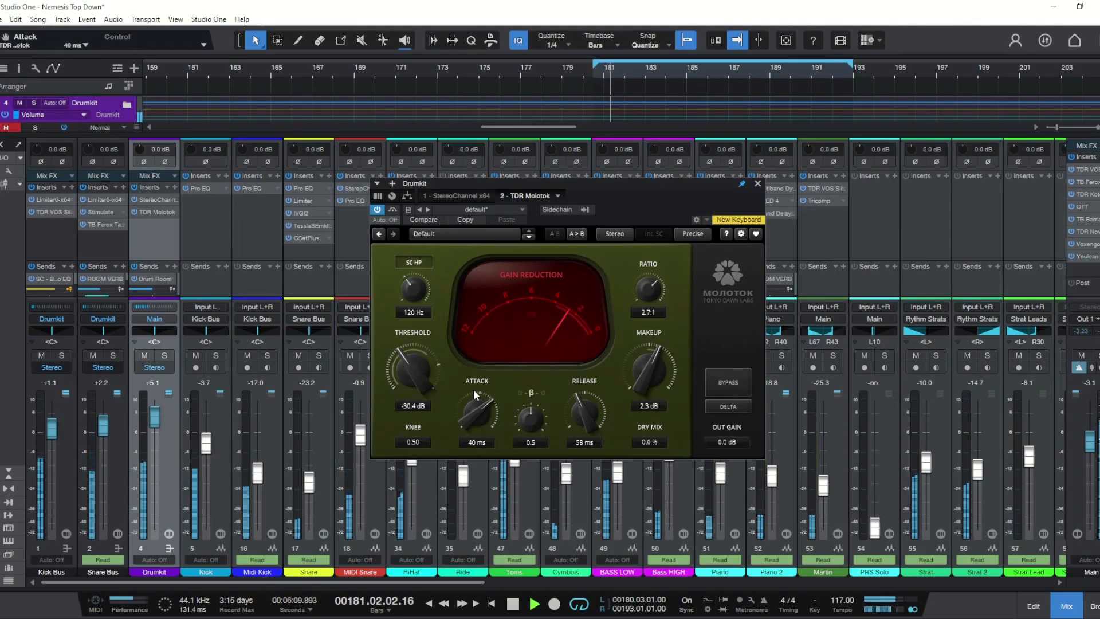
left_click_drag(591, 410, 590, 416)
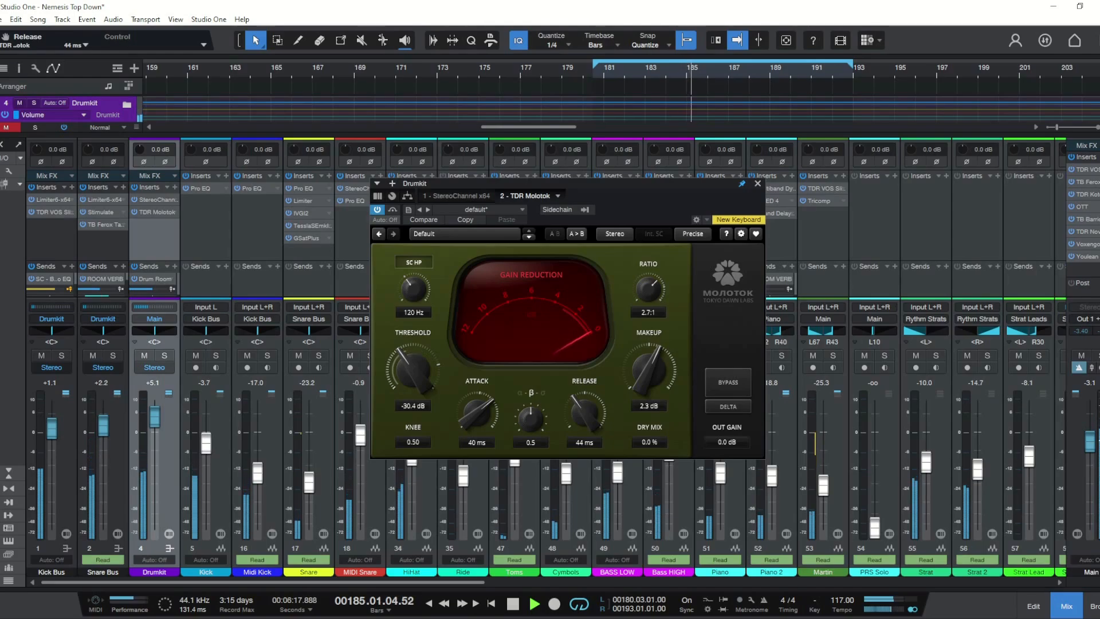
left_click(717, 381)
left_click(716, 381)
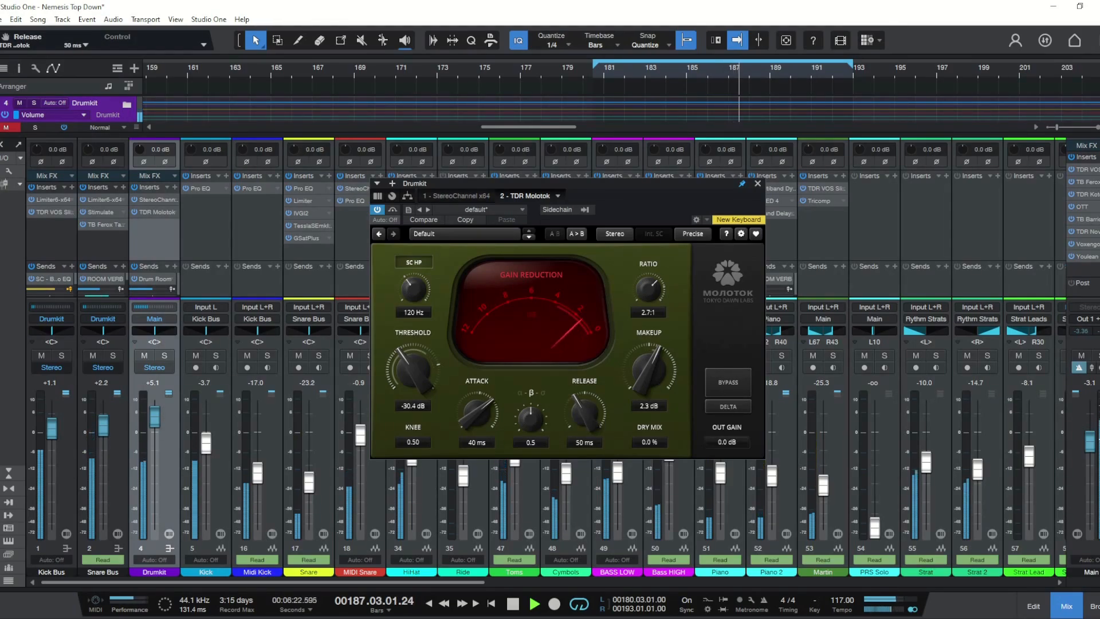
- Lengthen the Drumkit compressor's release to 348 ms to audition a slow recovery
left_click_drag(592, 416, 593, 367)
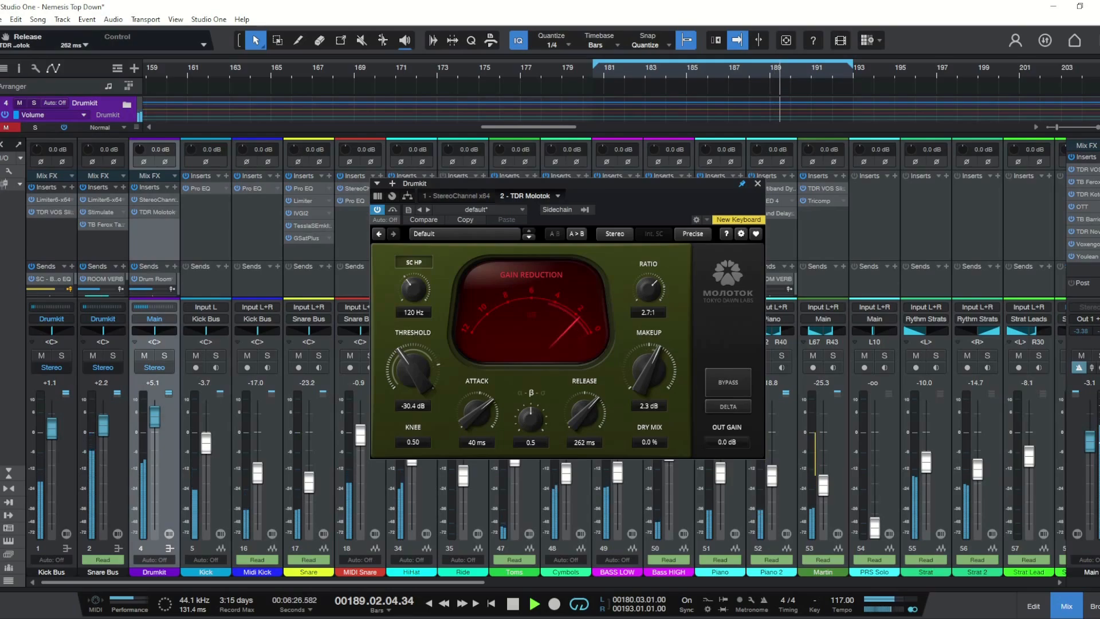
left_click_drag(592, 366, 593, 357)
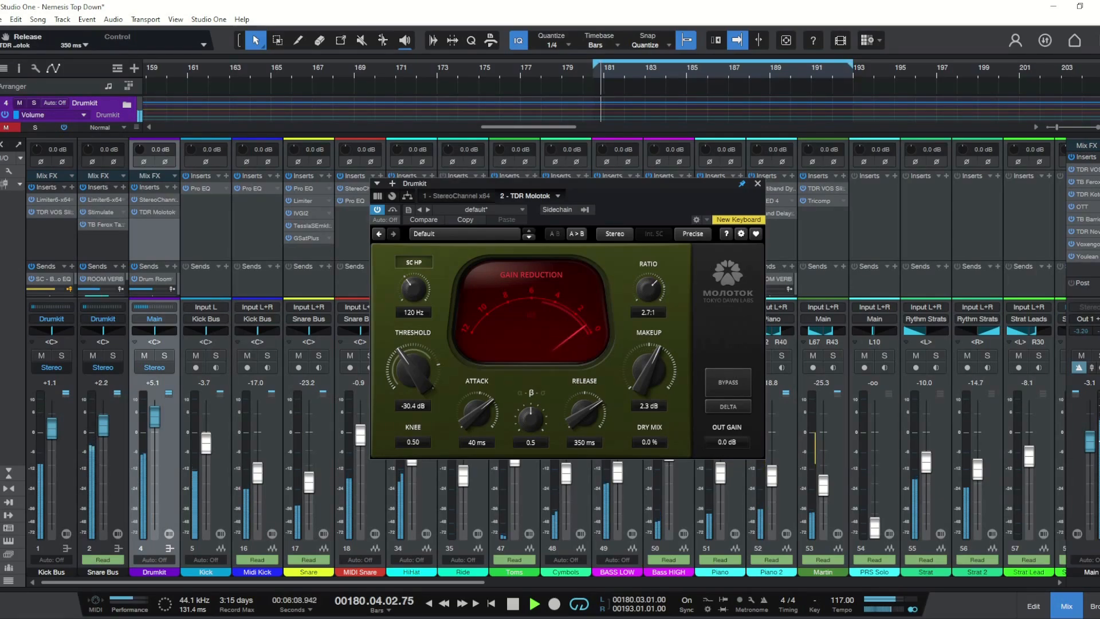
left_click_drag(593, 357, 593, 357)
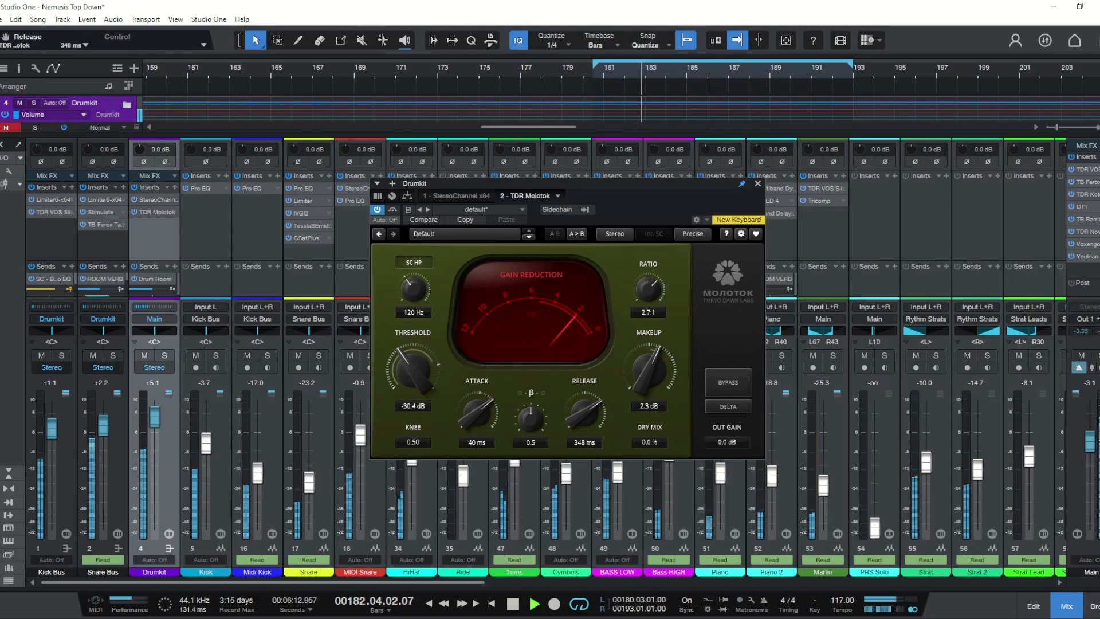
- Set the Drumkit compressor's release to 32 ms and makeup gain to 2.7 dB, and compare the result with bypass
left_click_drag(585, 413, 585, 459)
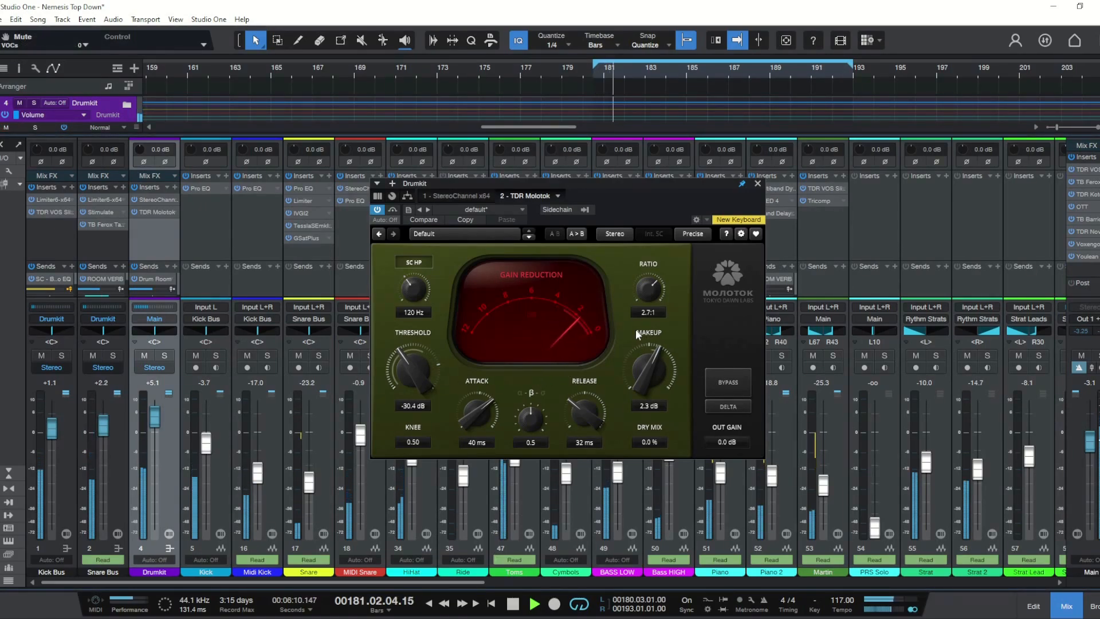
left_click_drag(656, 370, 652, 359)
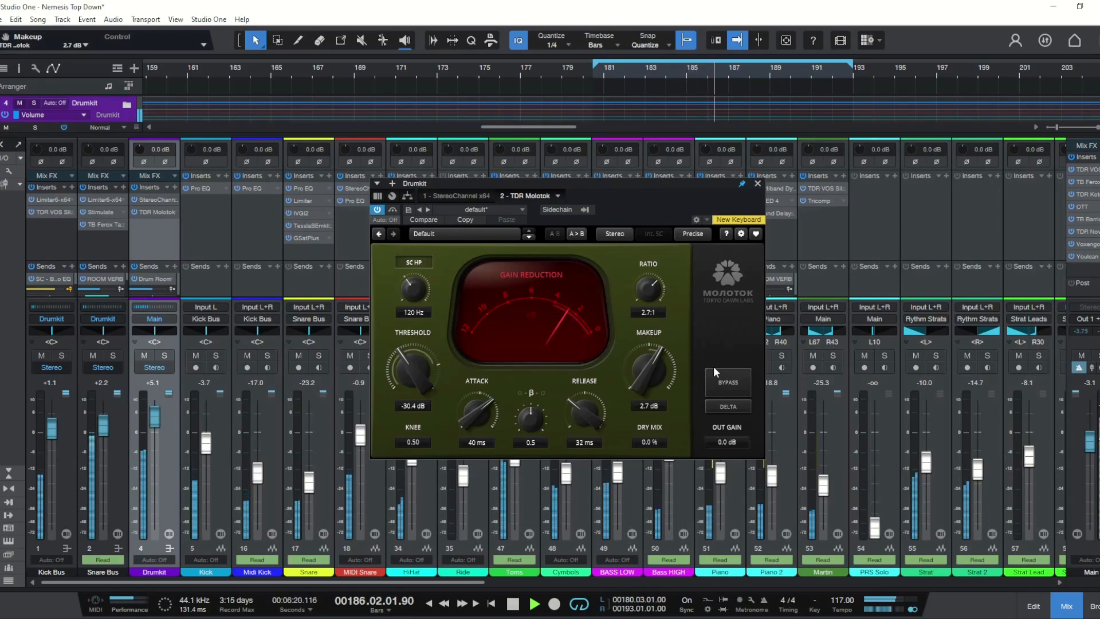
left_click(726, 385)
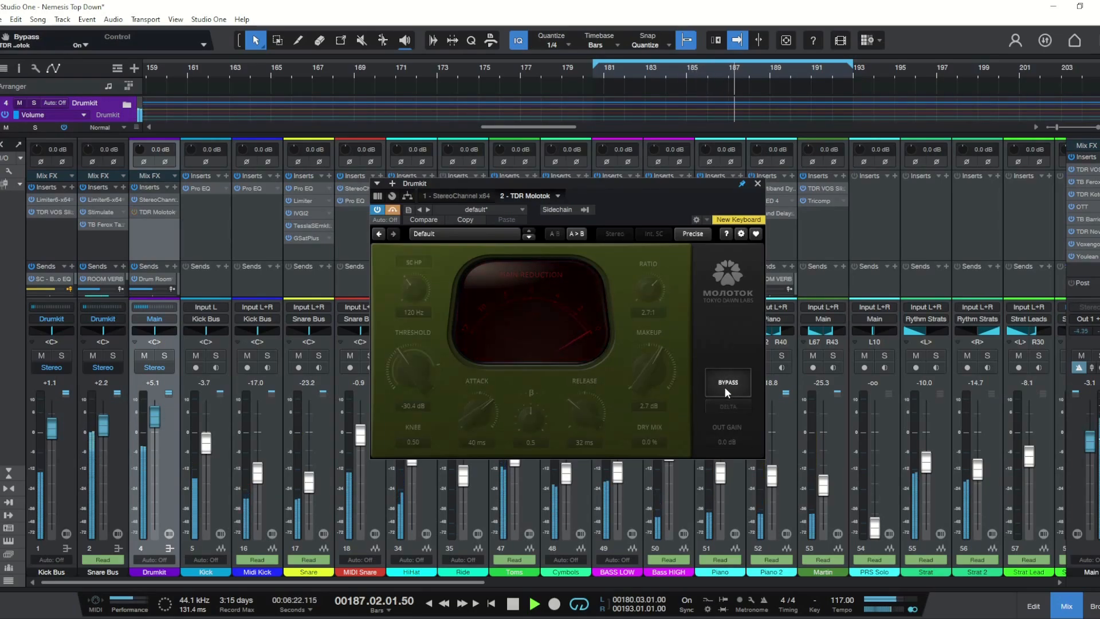
left_click(726, 385)
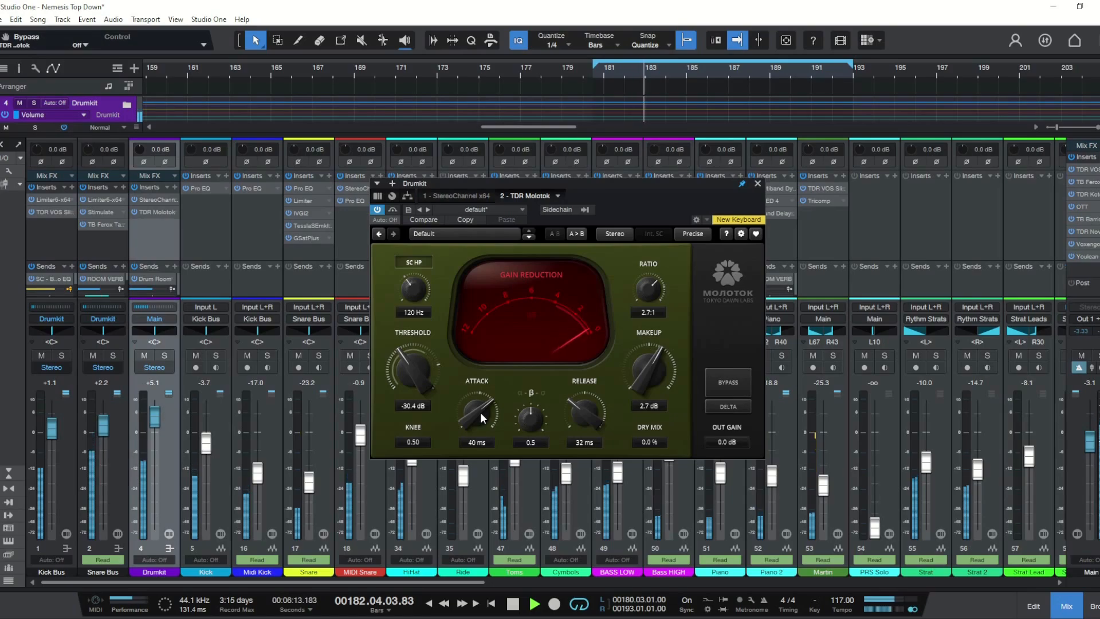
- Set the Drumkit compressor to attack 28 ms, release 44 ms, threshold -29.1 dB and ratio 2.9:1, and compare the result with bypass
left_click_drag(481, 411, 483, 425)
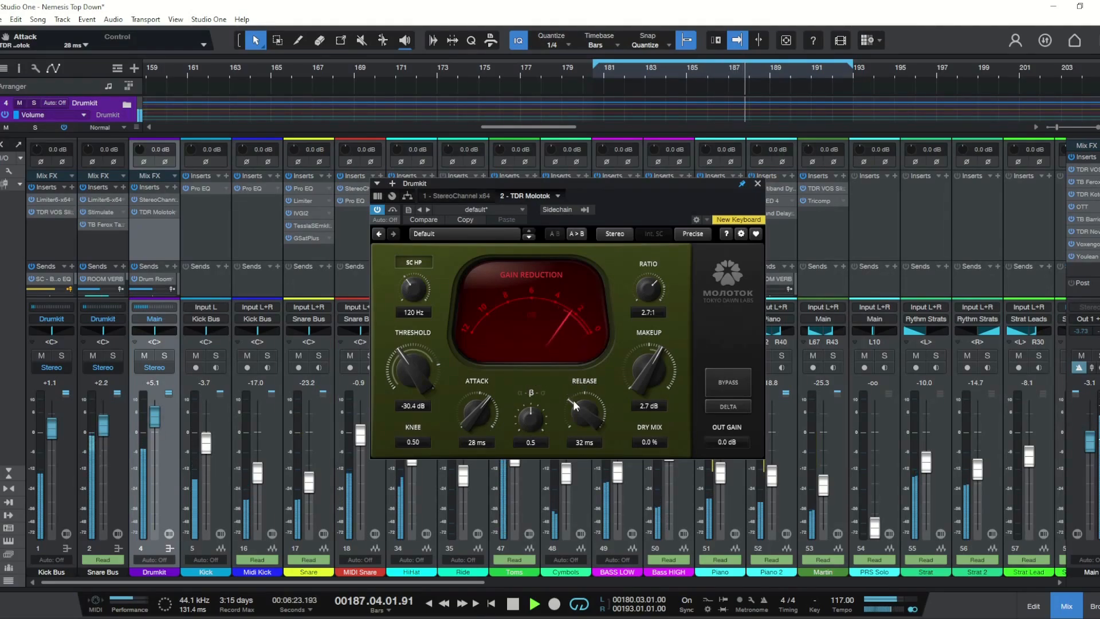
left_click_drag(586, 415, 586, 397)
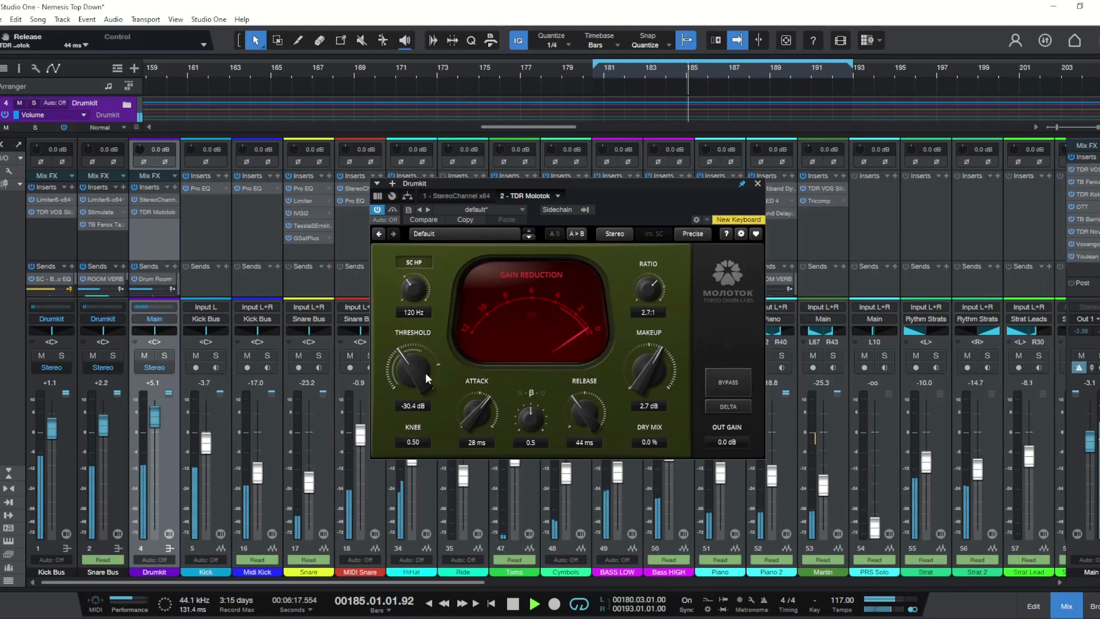
left_click_drag(415, 376, 415, 367)
left_click_drag(650, 290, 650, 287)
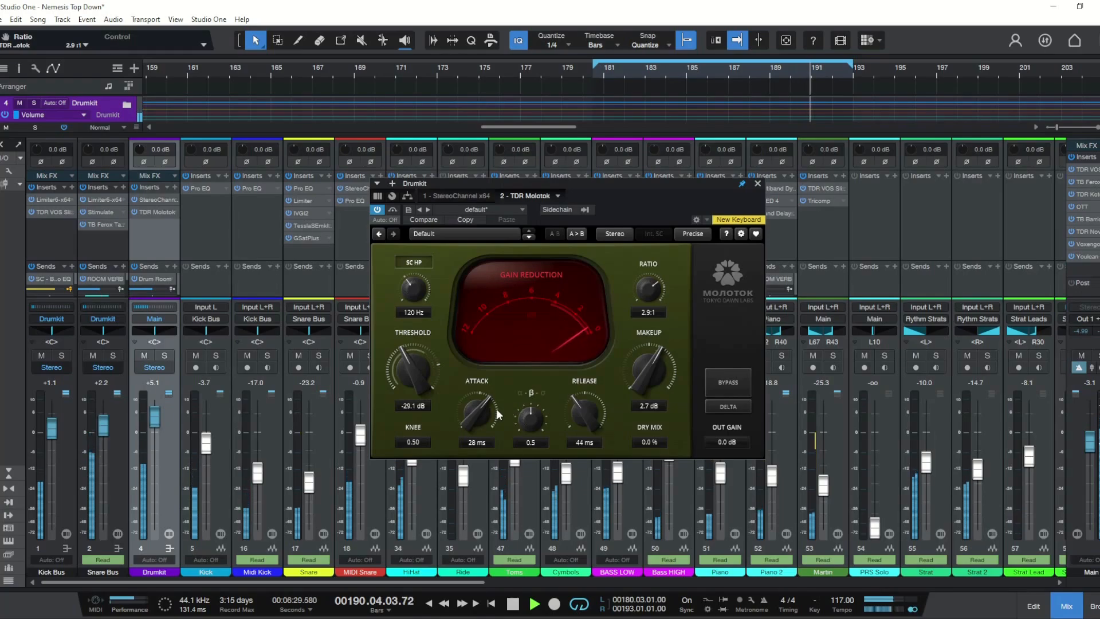
left_click(724, 386)
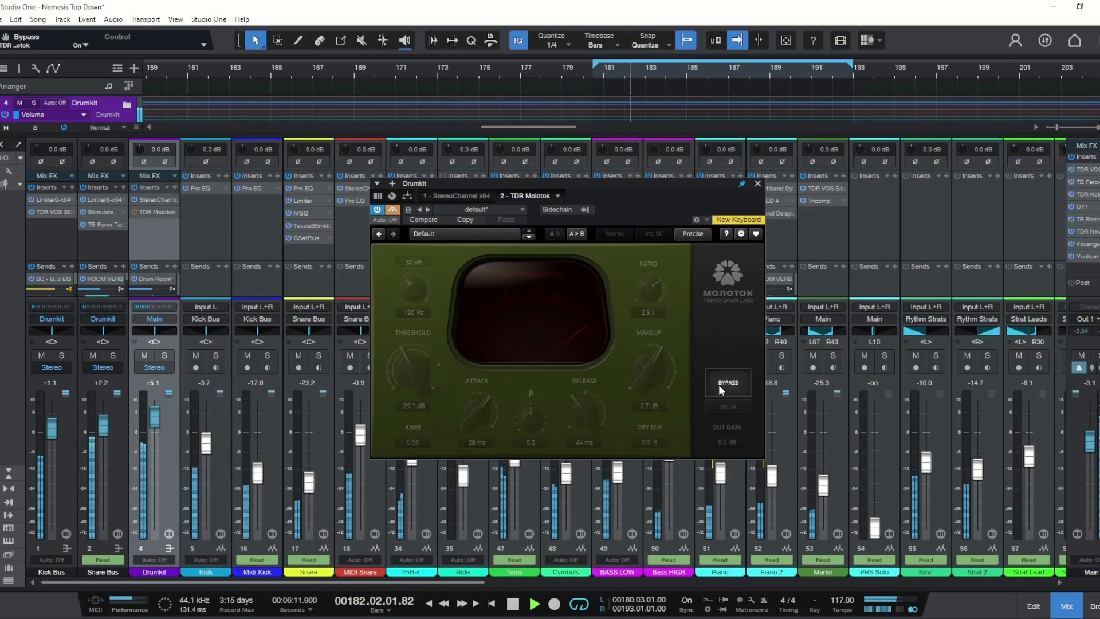
left_click(718, 384)
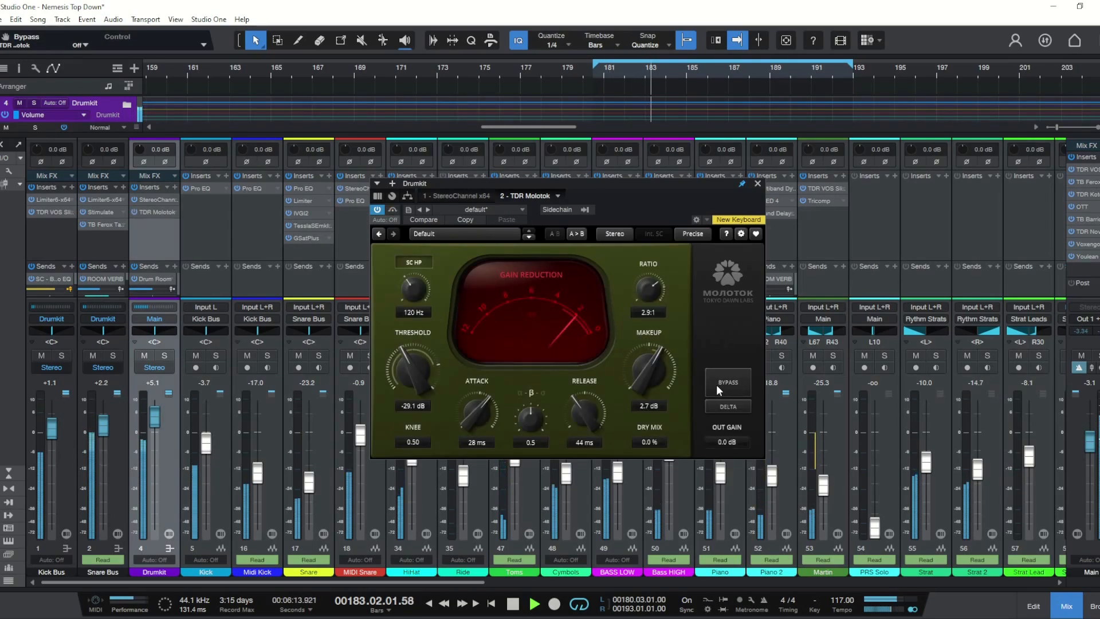